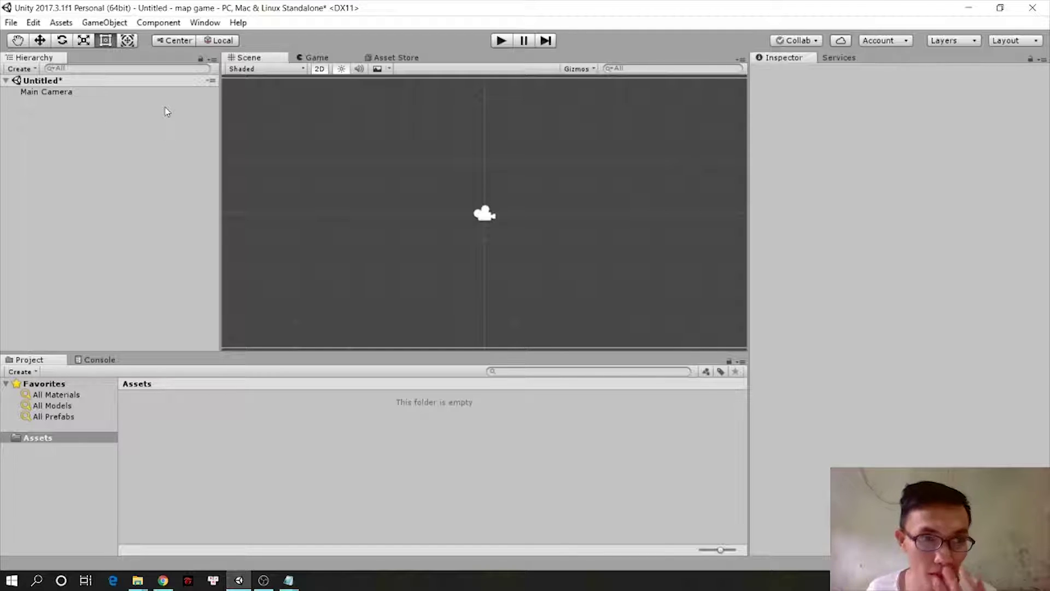
Open the File menu to begin a new project.
{"action": "left_click", "coordinate": [12, 23]}
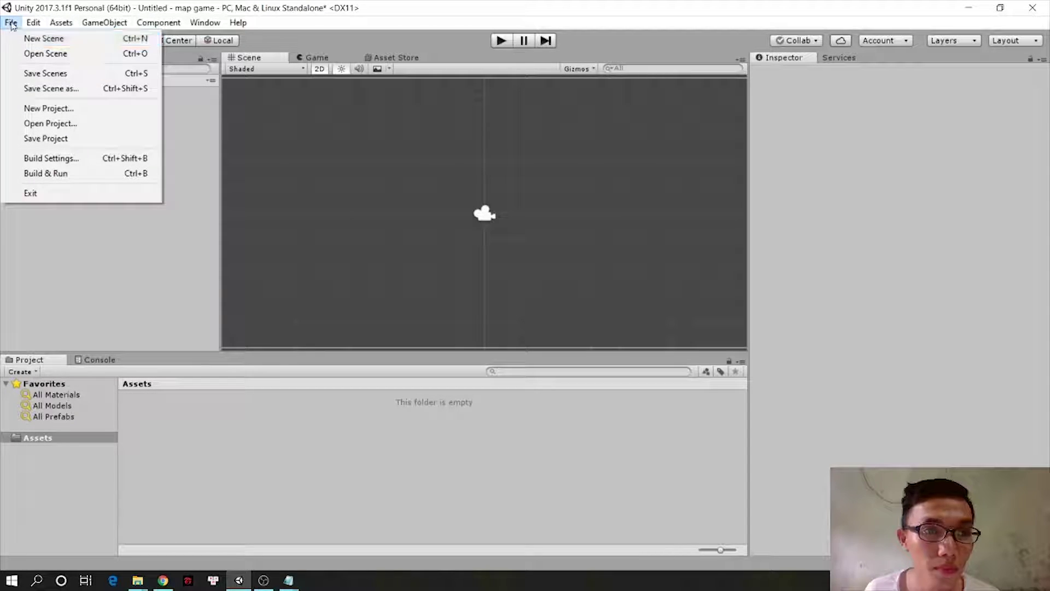
Create a new 2D project named 'map game 2d'.
{"action": "left_click", "coordinate": [50, 108]}
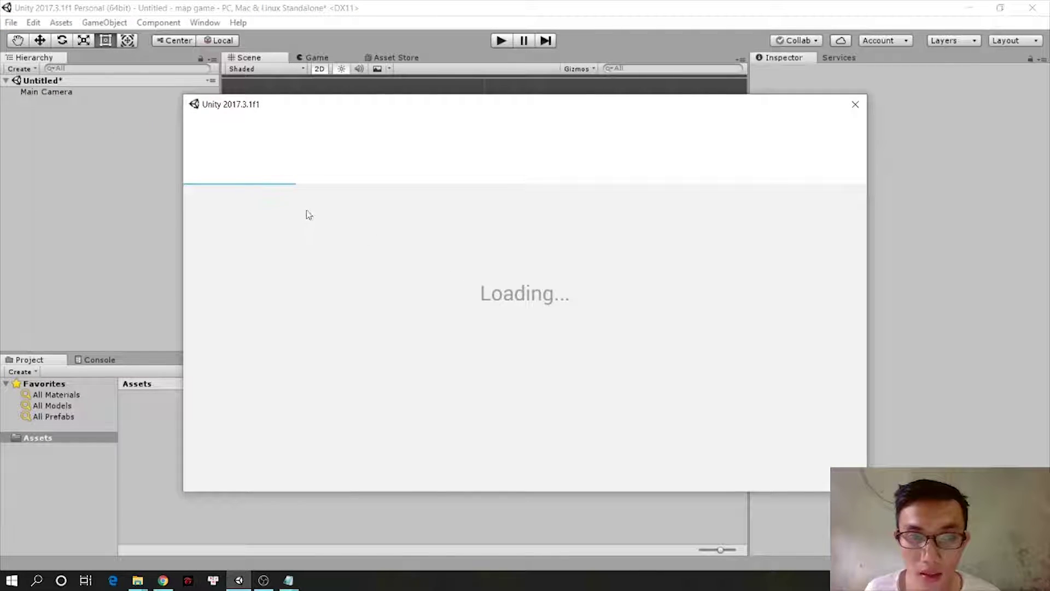
{"action": "left_click_drag", "start_coordinate": [412, 259], "coordinate": [267, 276]}
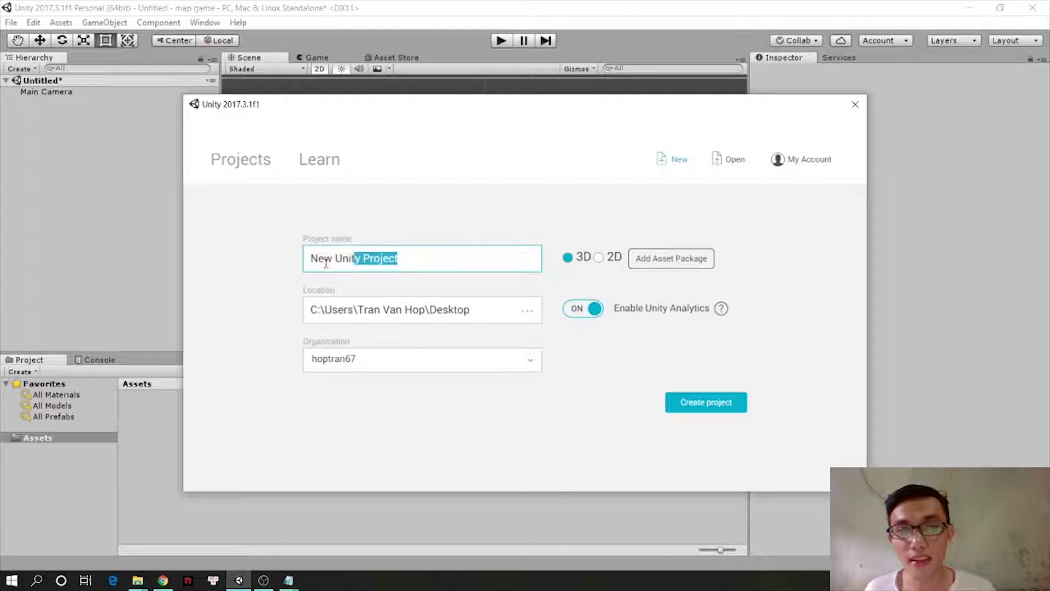
{"action": "type", "text": "ma"}
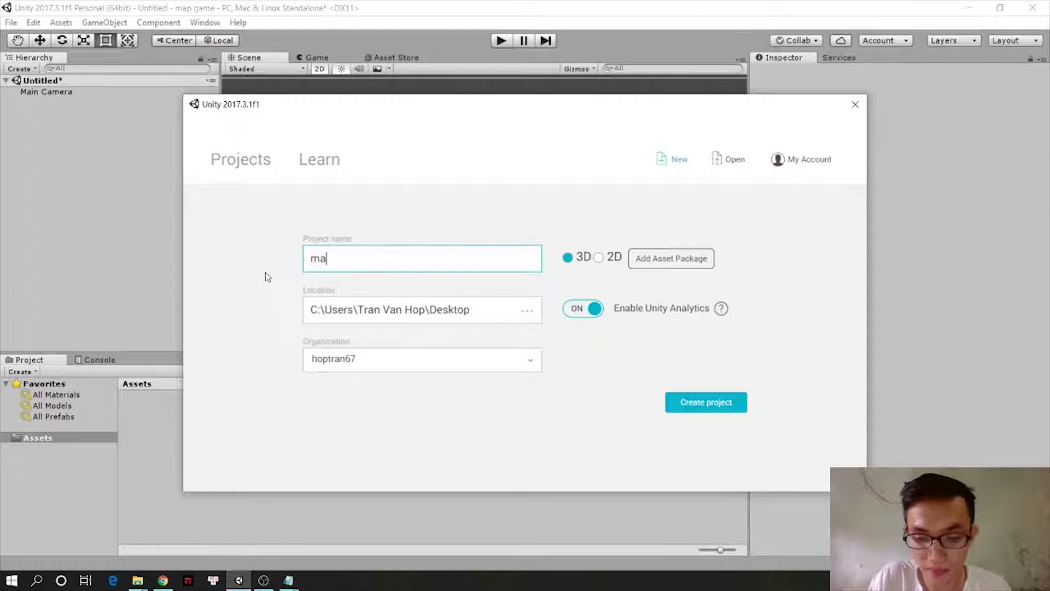
{"action": "type", "text": "p game "}
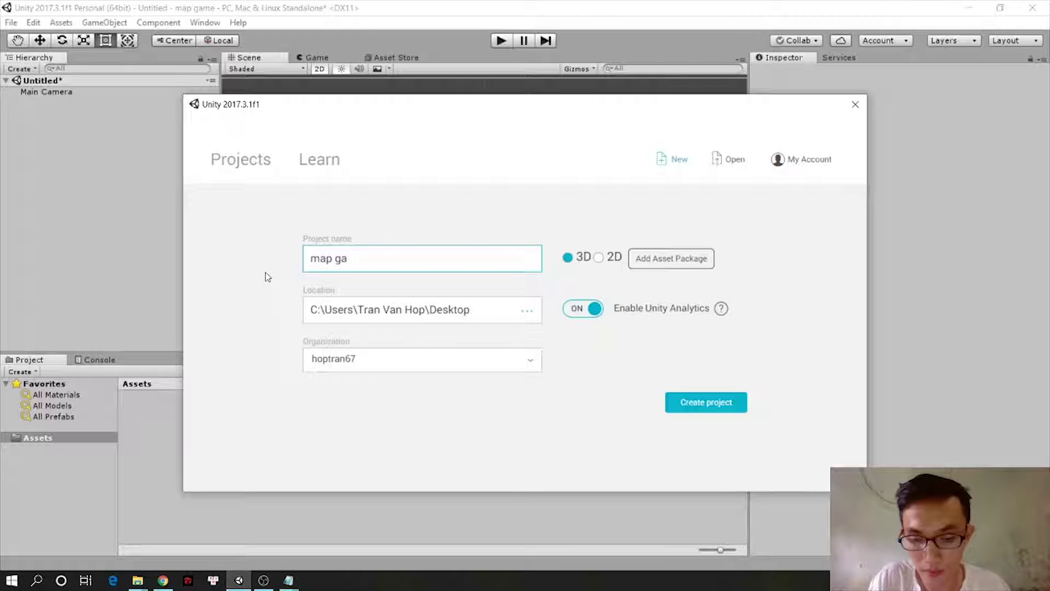
{"action": "type", "text": "2d"}
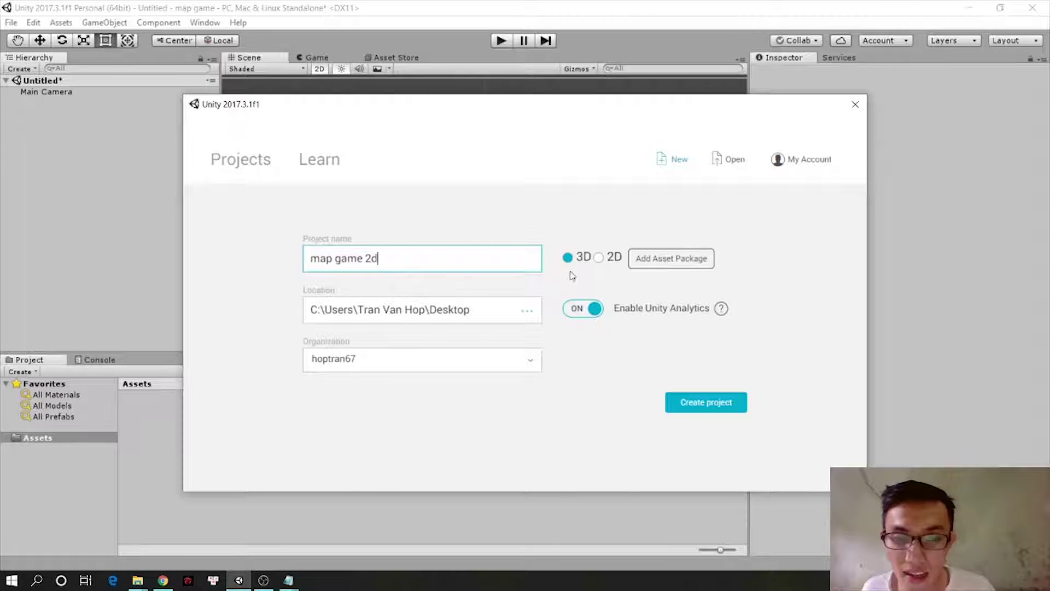
{"action": "left_click", "coordinate": [603, 263]}
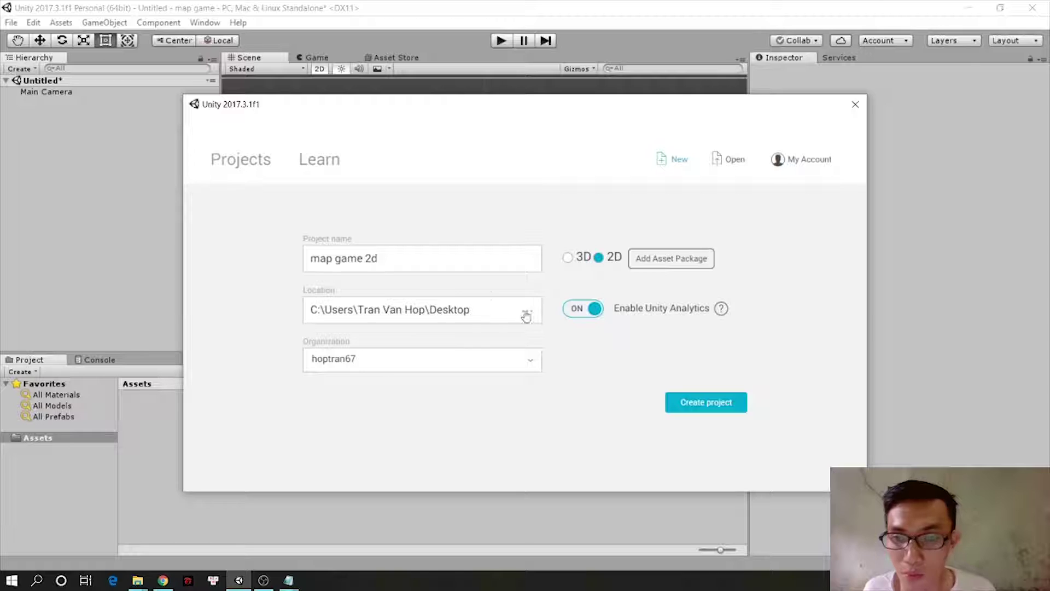
{"action": "left_click", "coordinate": [707, 405]}
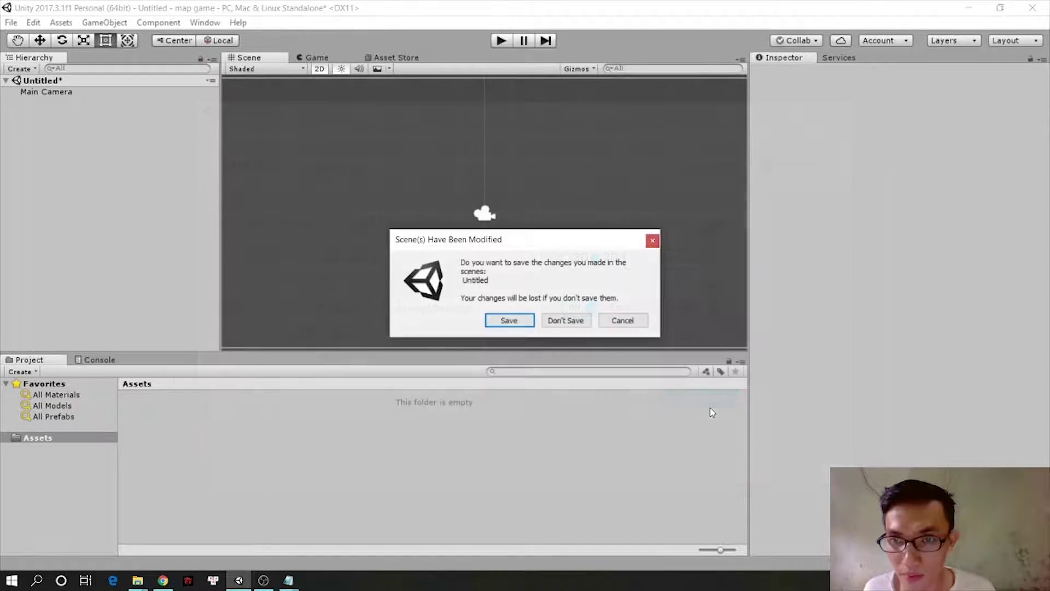
Answer the unsaved Untitled scene prompt so the new project opens.
{"action": "left_click", "coordinate": [566, 319]}
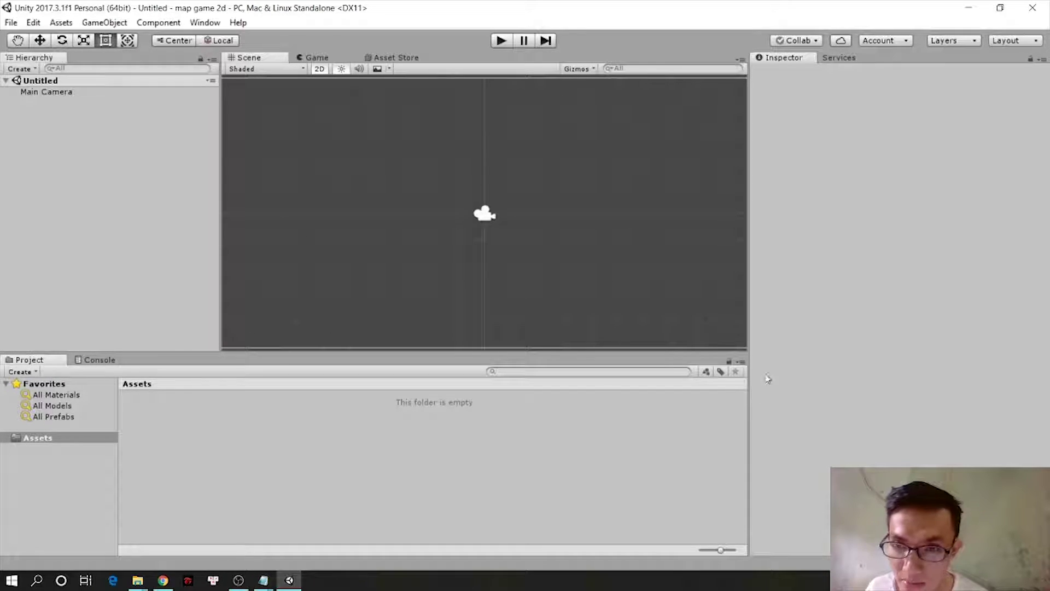
Add an Animation tab beside Project and Console in the bottom panel.
{"action": "left_click", "coordinate": [736, 360]}
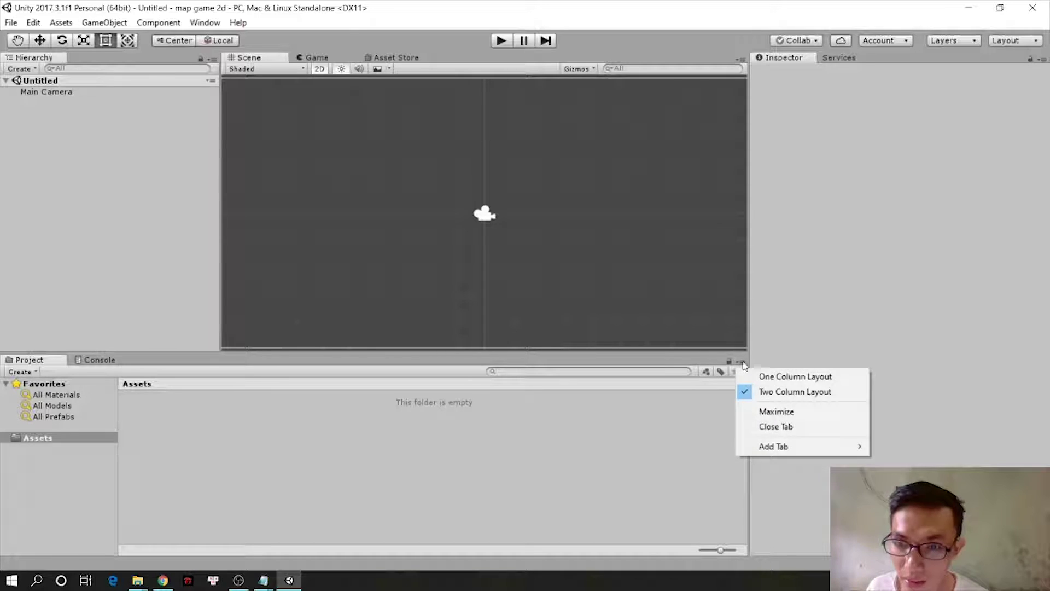
{"action": "mouse_move", "coordinate": [786, 448]}
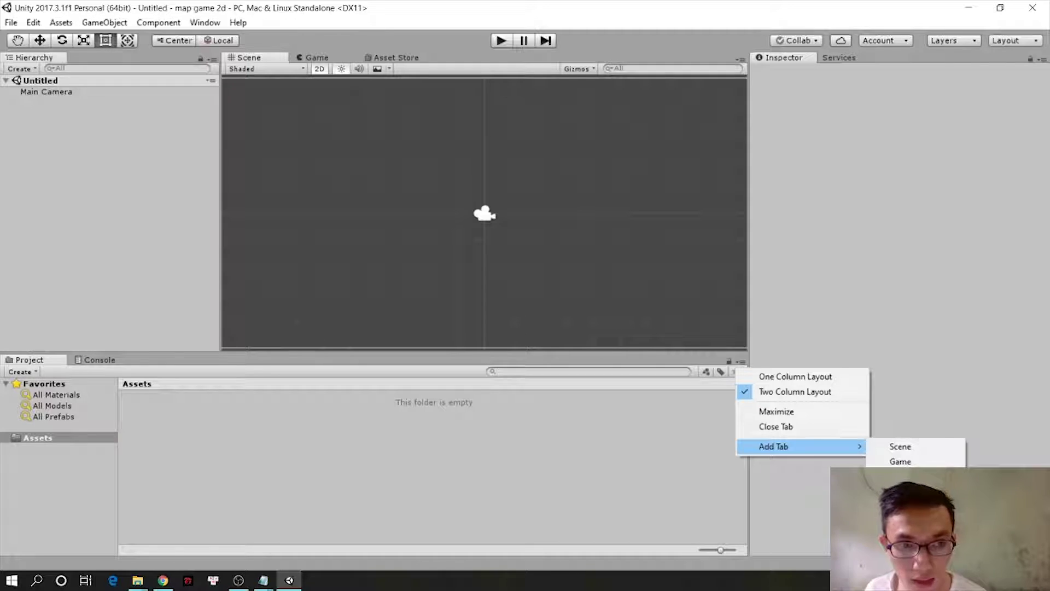
{"action": "left_click", "coordinate": [903, 523]}
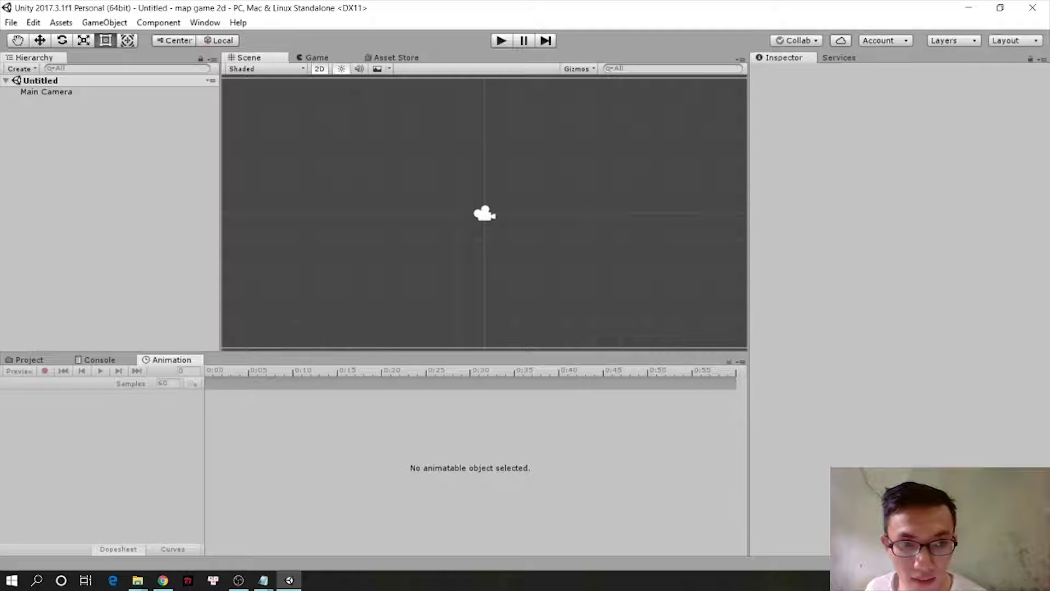
Dismiss the Animation panel's options without adding a panel, then bring up the Window menu.
{"action": "left_click", "coordinate": [741, 362]}
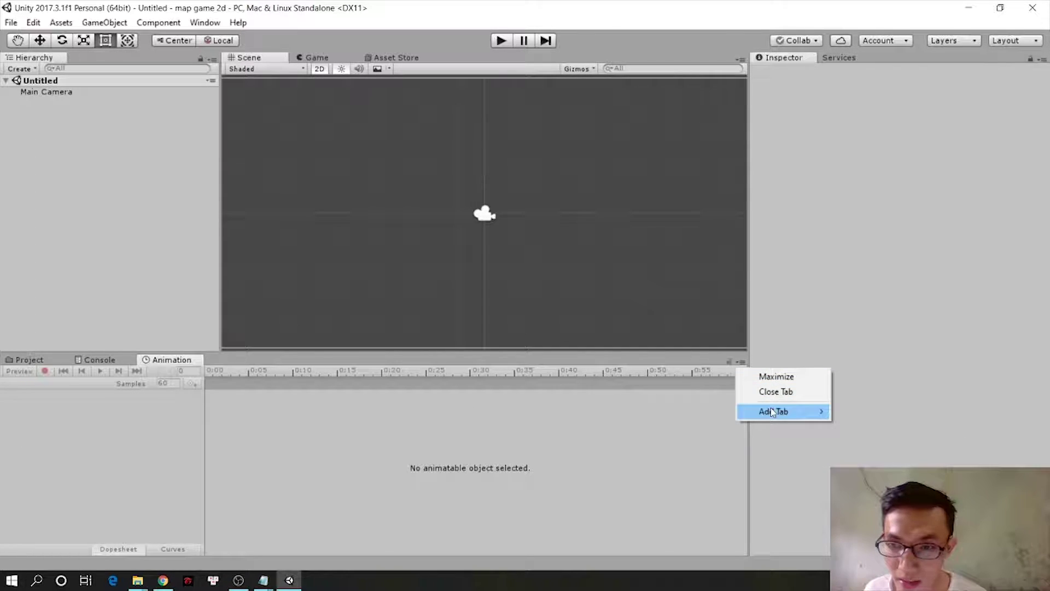
{"action": "mouse_move", "coordinate": [777, 411]}
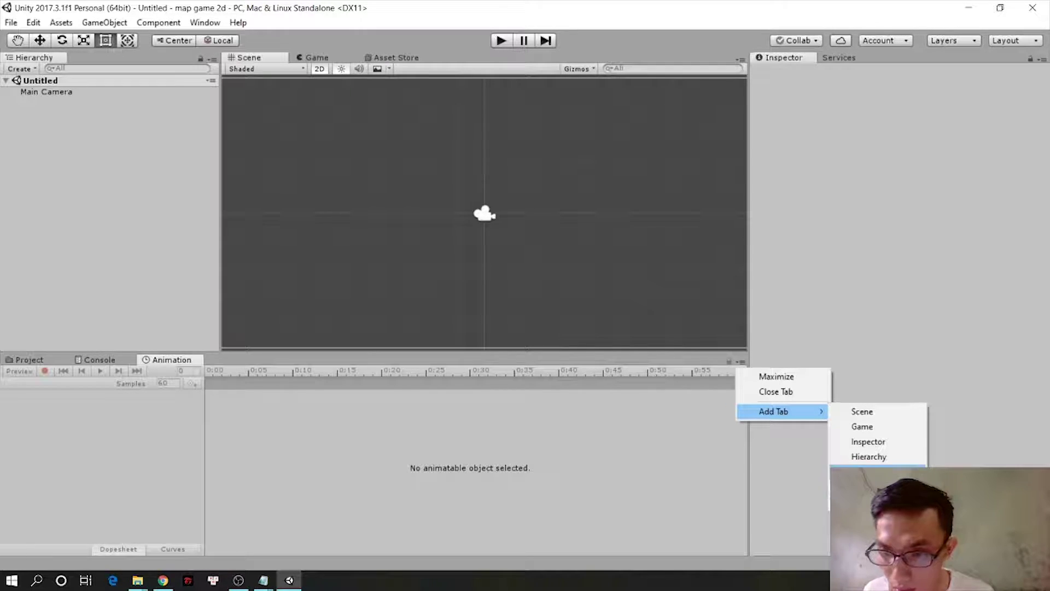
{"action": "left_click", "coordinate": [871, 348]}
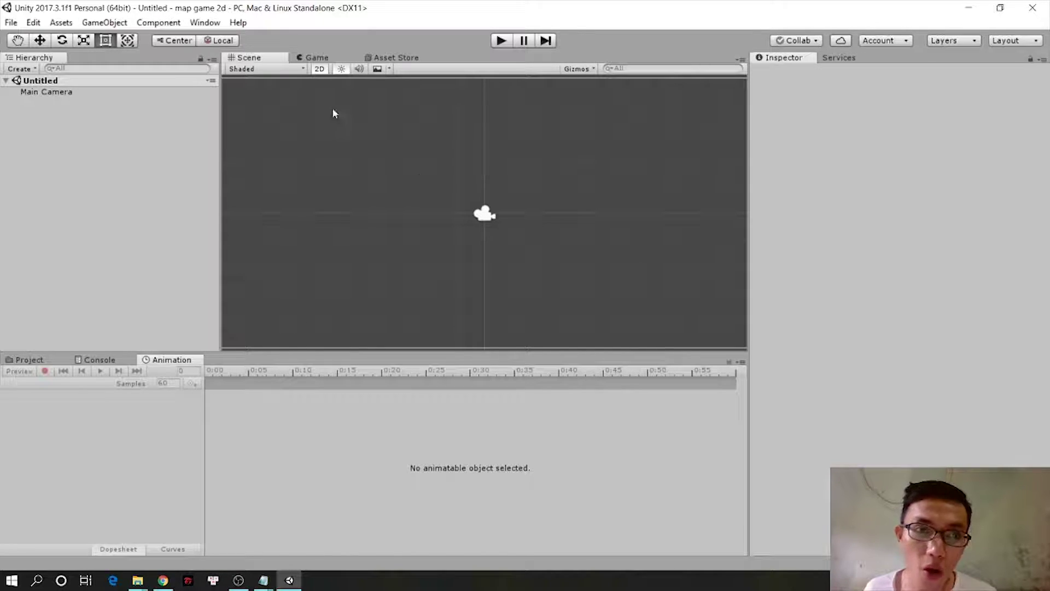
{"action": "left_click", "coordinate": [204, 22]}
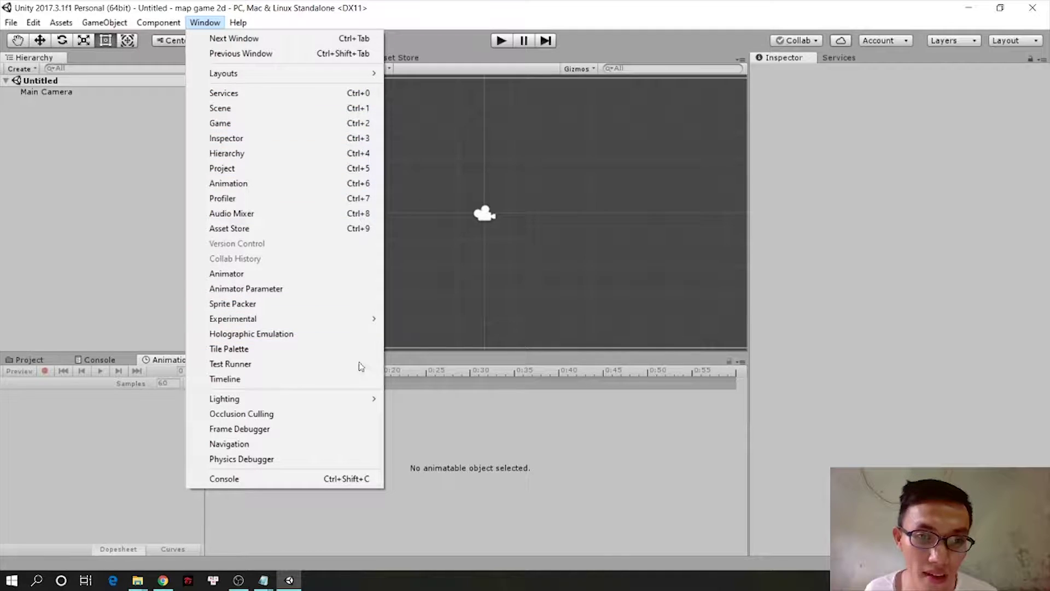
Close the Window menu and switch the bottom panel back to Project's empty Assets.
{"action": "left_click", "coordinate": [534, 308]}
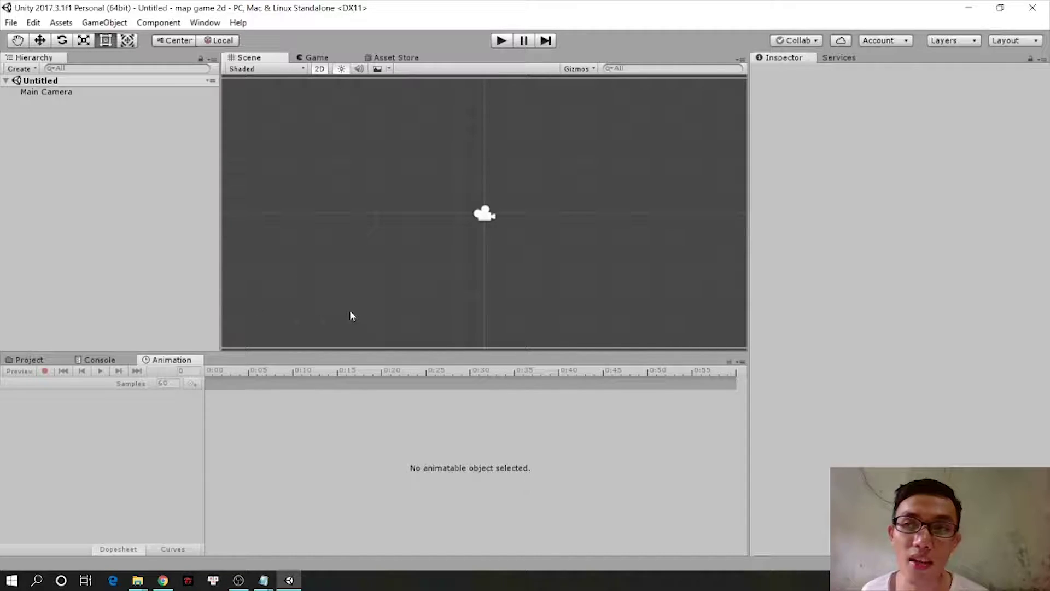
{"action": "left_click", "coordinate": [115, 362]}
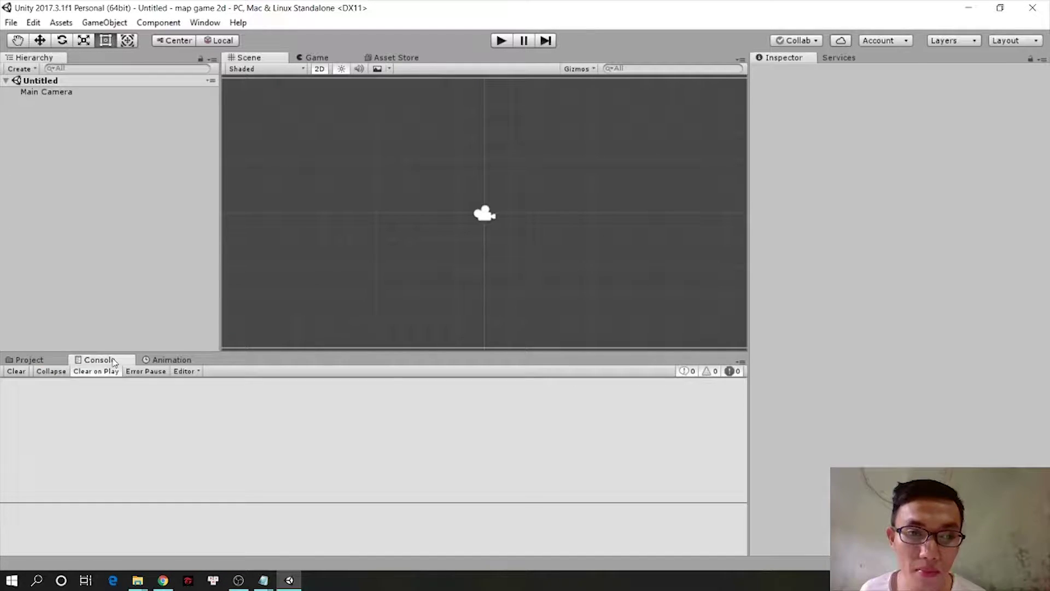
{"action": "left_click", "coordinate": [30, 360]}
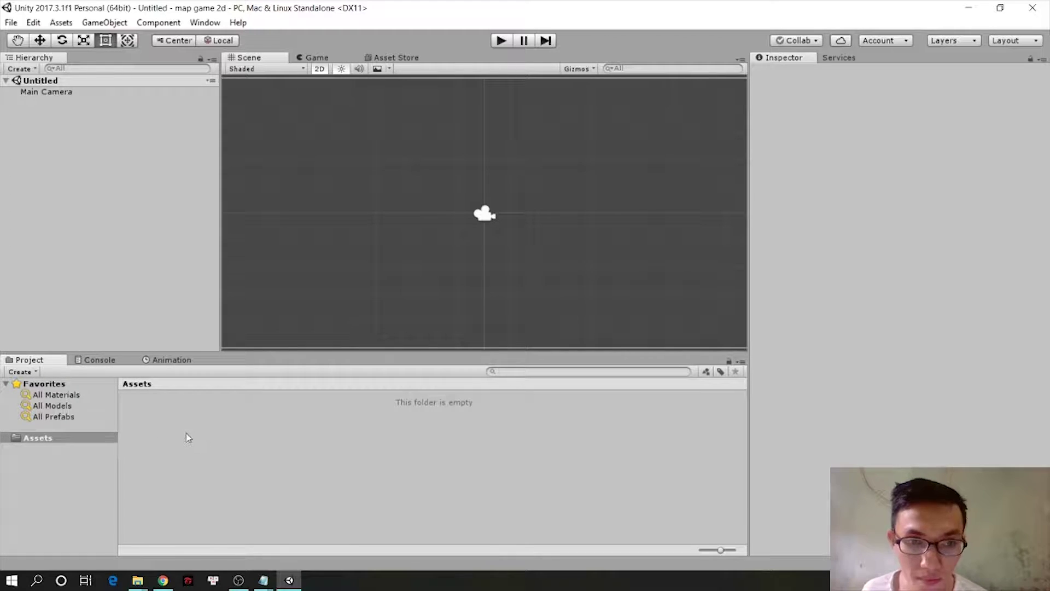
Import twilight-tiles.png from the gk game 2 folder into Assets.
{"action": "right_click", "coordinate": [174, 424]}
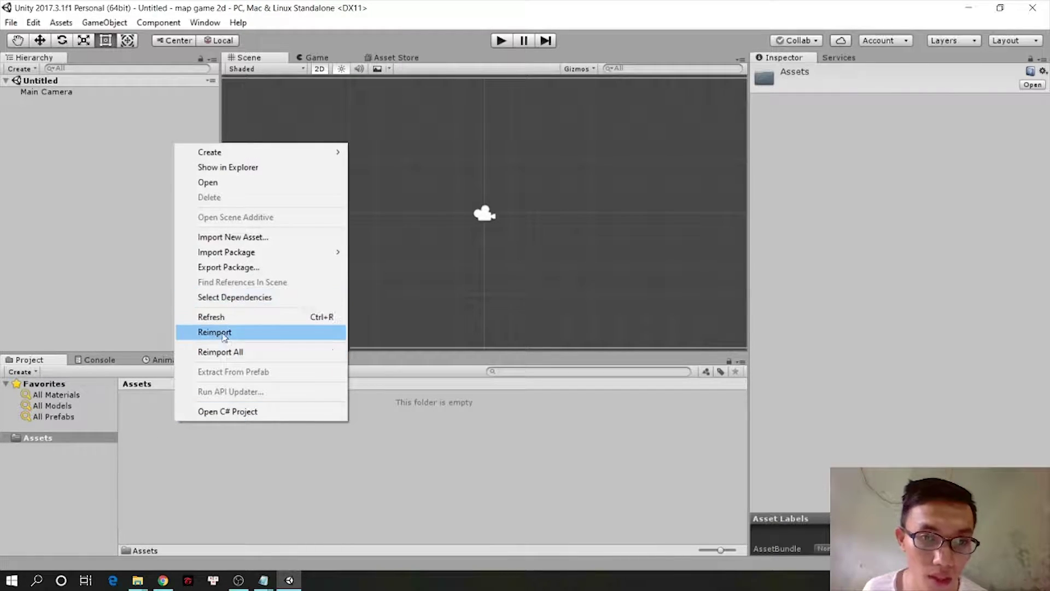
{"action": "left_click", "coordinate": [244, 237]}
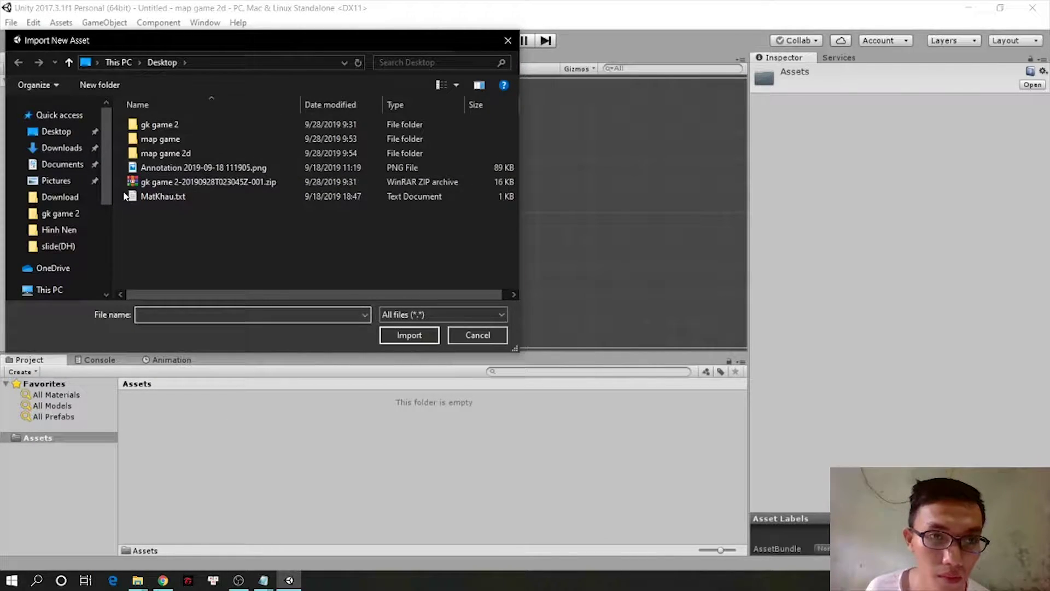
{"action": "double_click", "coordinate": [161, 125]}
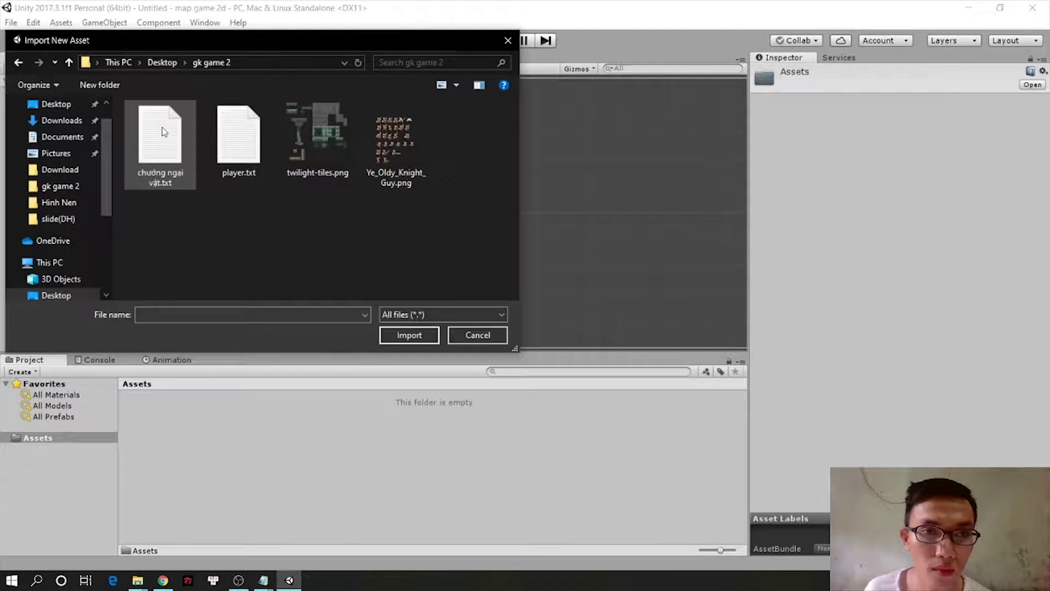
{"action": "left_click", "coordinate": [302, 154]}
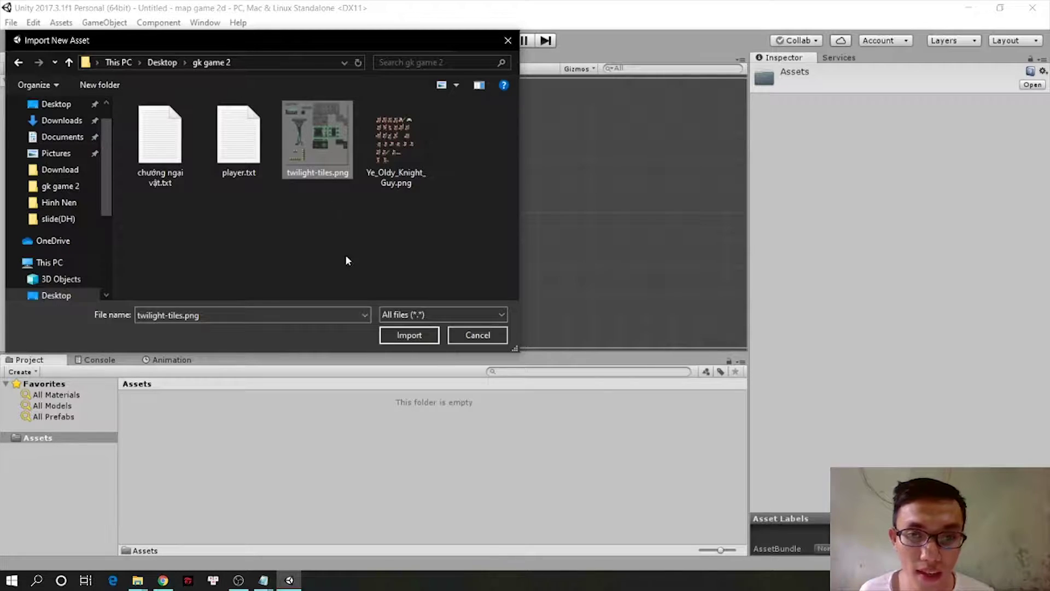
{"action": "left_click", "coordinate": [402, 337]}
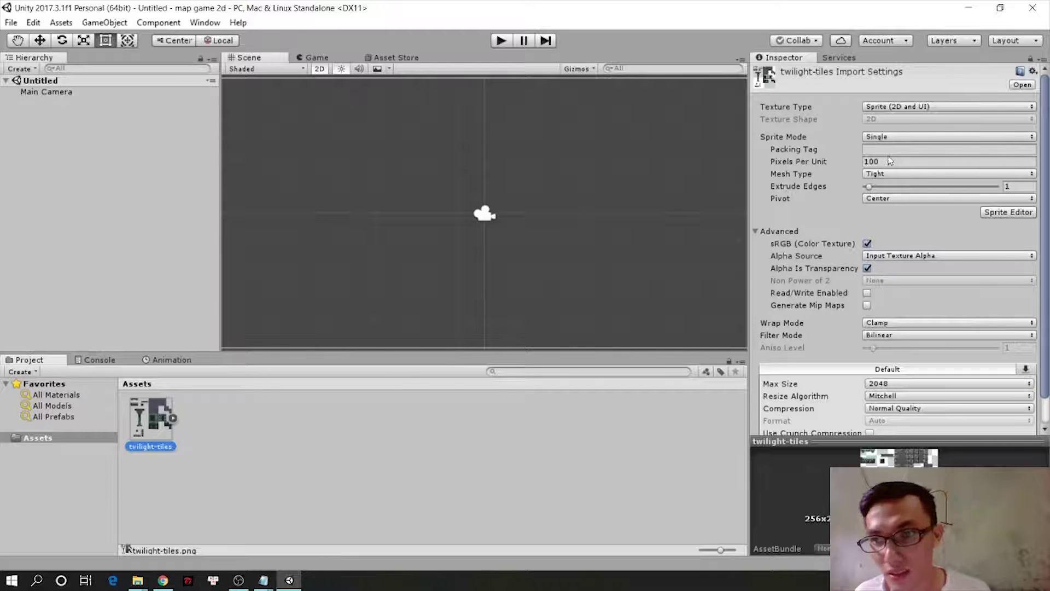
Set twilight-tiles Sprite Mode to Multiple and Pixels Per Unit to 19, then open the Sprite Editor.
{"action": "left_click", "coordinate": [901, 138]}
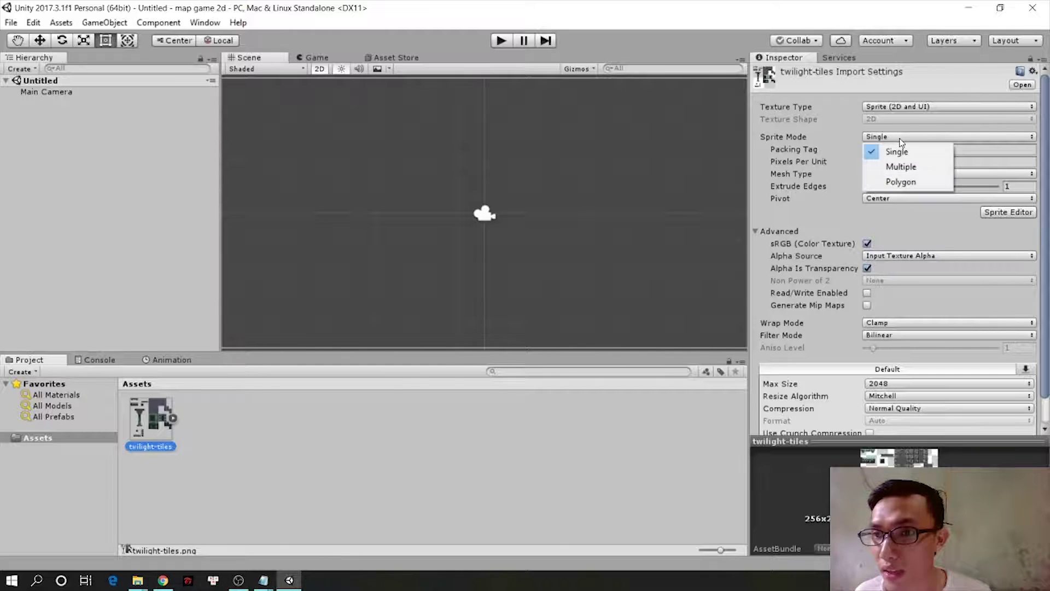
{"action": "left_click", "coordinate": [907, 173]}
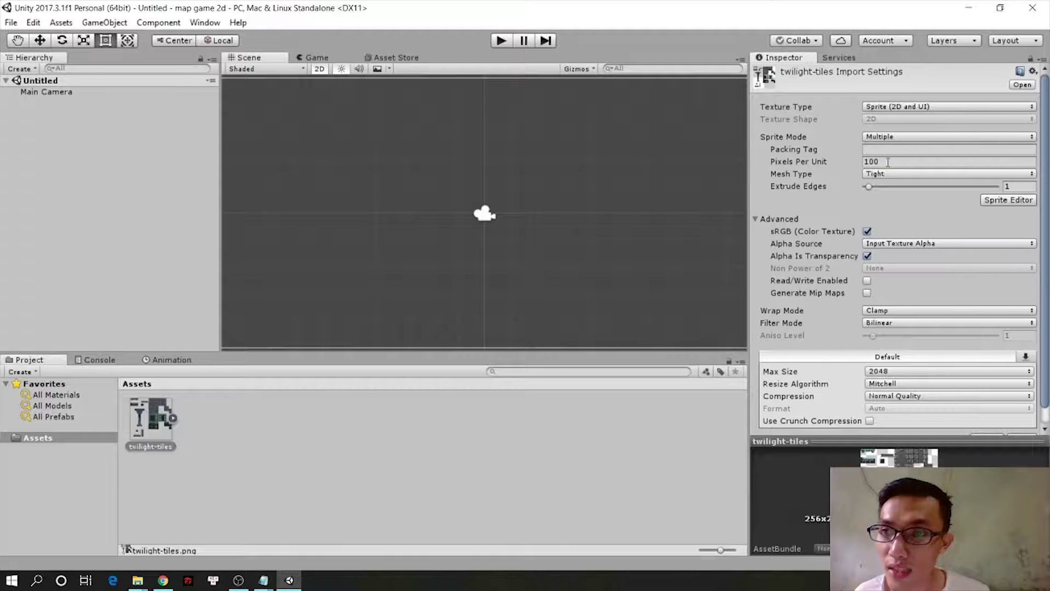
{"action": "left_click", "coordinate": [890, 163]}
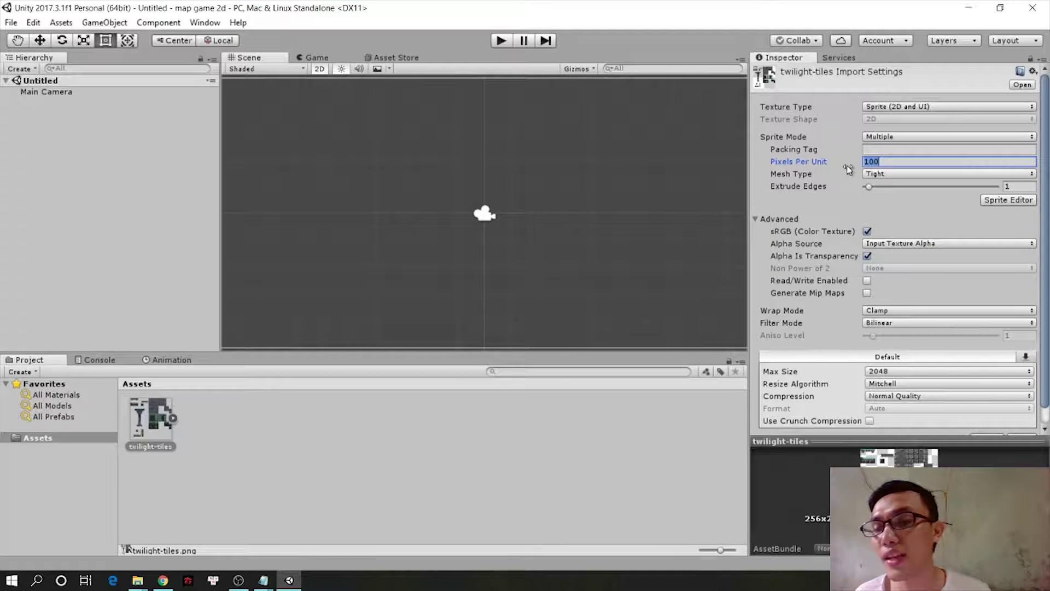
{"action": "left_click", "coordinate": [878, 161]}
{"action": "double_click", "coordinate": [865, 164]}
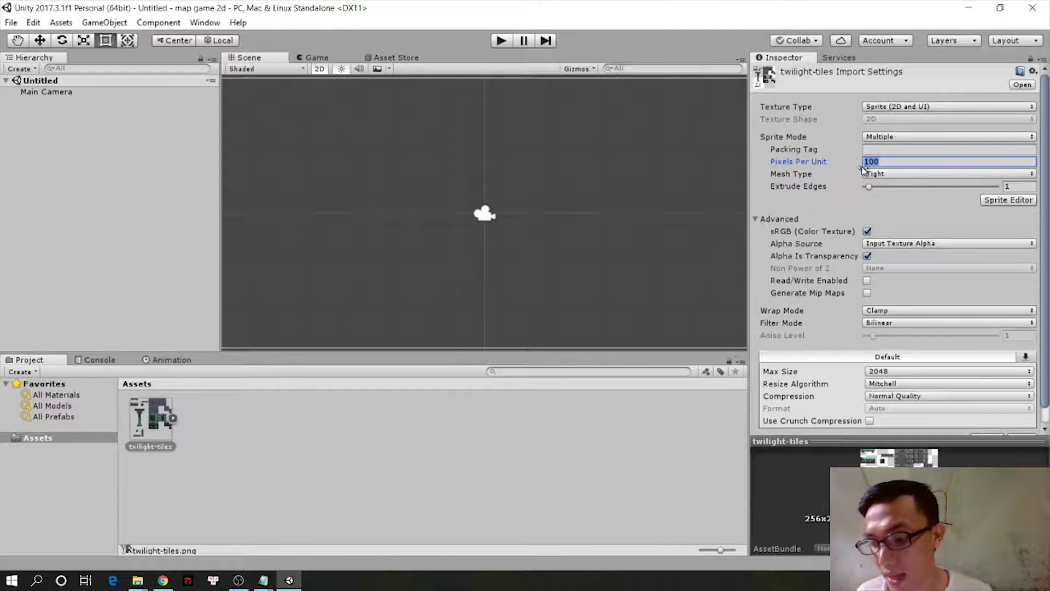
{"action": "key", "text": "BackSpace"}
{"action": "type", "text": "19"}
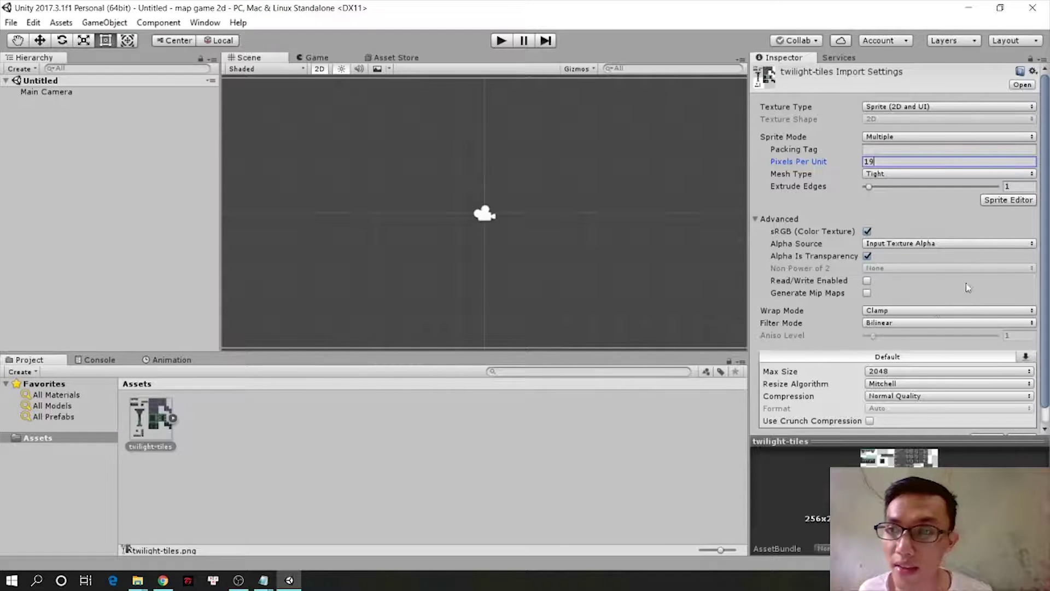
{"action": "left_click", "coordinate": [1011, 201]}
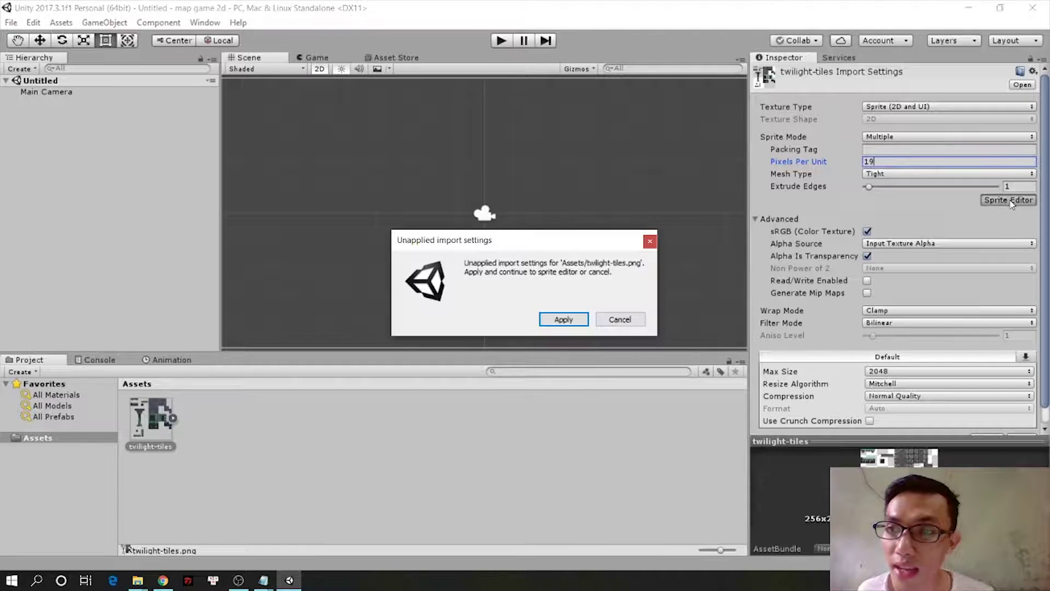
Apply the import settings and show the Sprite Editor's Slice options for twilight-tiles.
{"action": "left_click", "coordinate": [572, 321]}
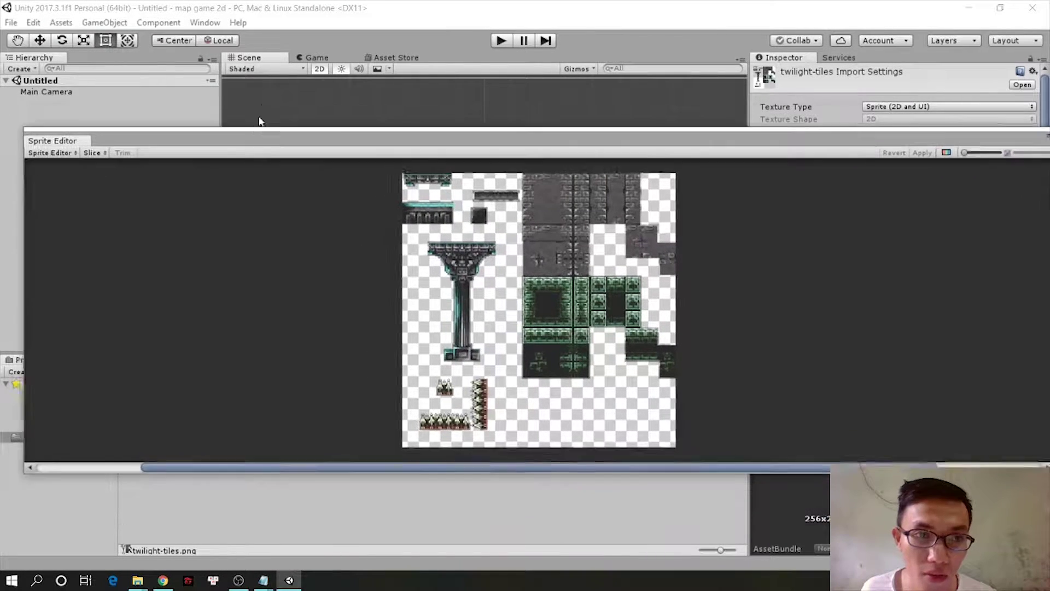
{"action": "left_click_drag", "start_coordinate": [236, 191], "coordinate": [264, 104]}
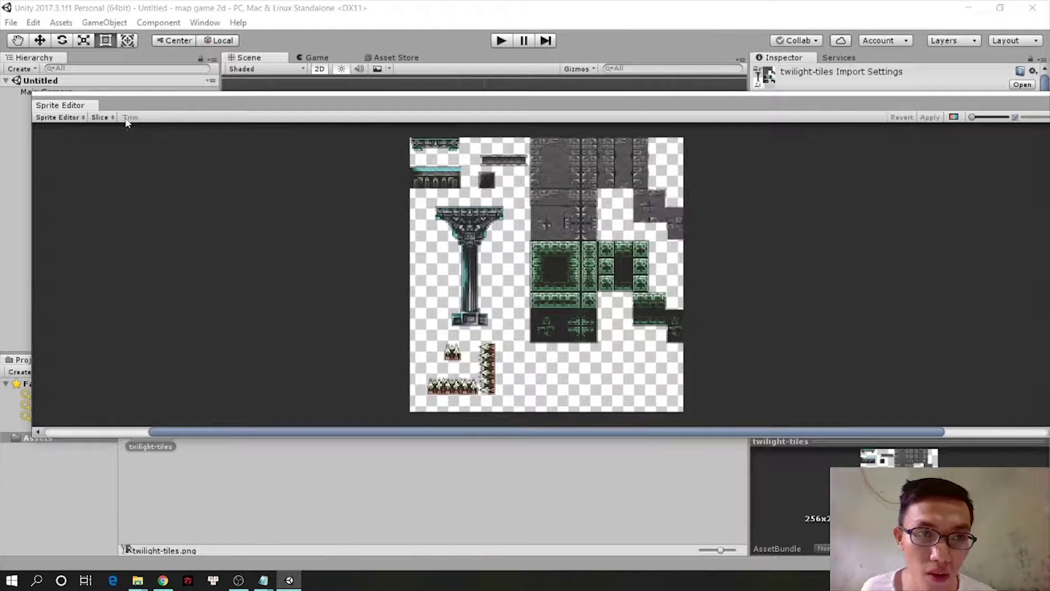
{"action": "left_click", "coordinate": [99, 117]}
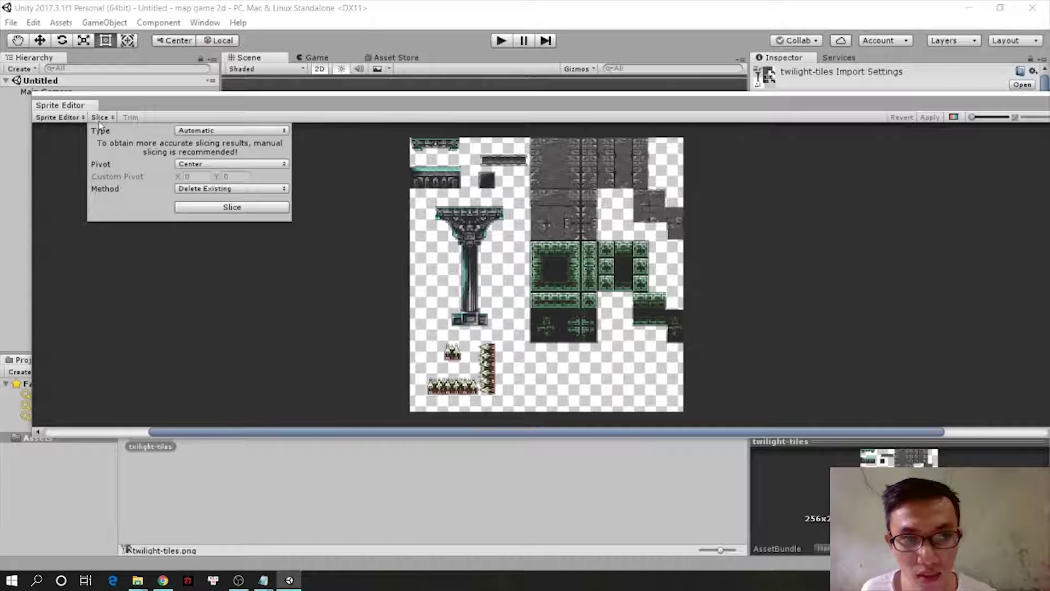
{"action": "left_click", "coordinate": [196, 132]}
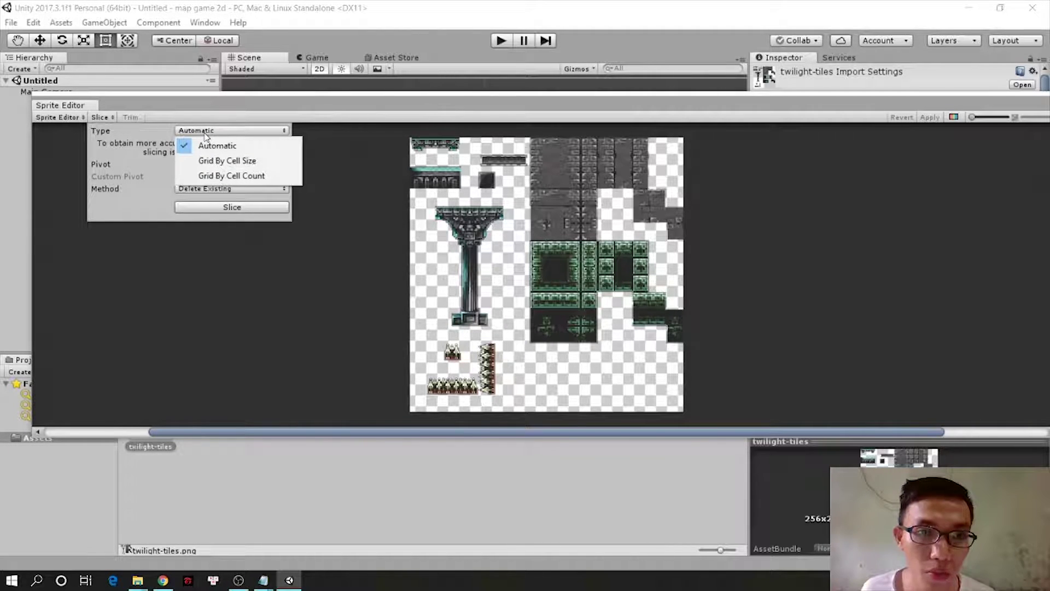
Slice the twilight-tiles sheet into sprites with Type Automatic.
{"action": "left_click", "coordinate": [227, 211]}
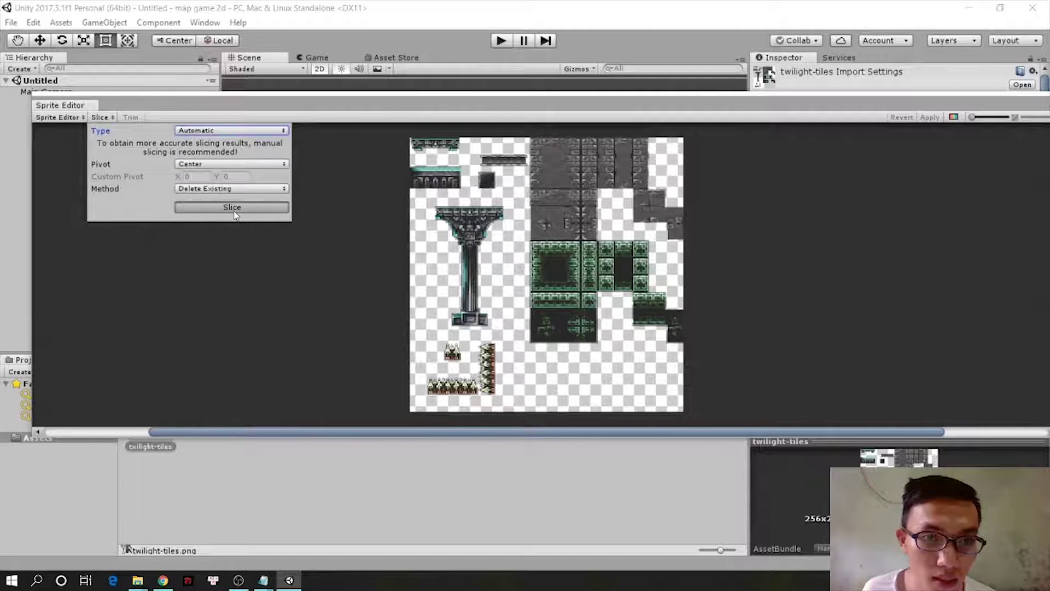
{"action": "left_click", "coordinate": [234, 213]}
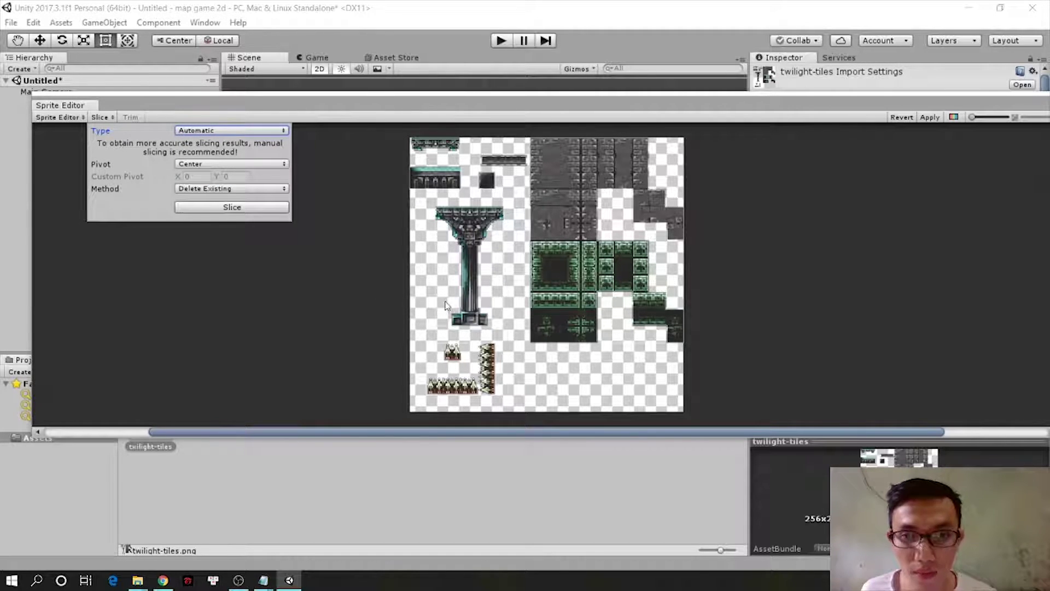
{"action": "left_click", "coordinate": [449, 235]}
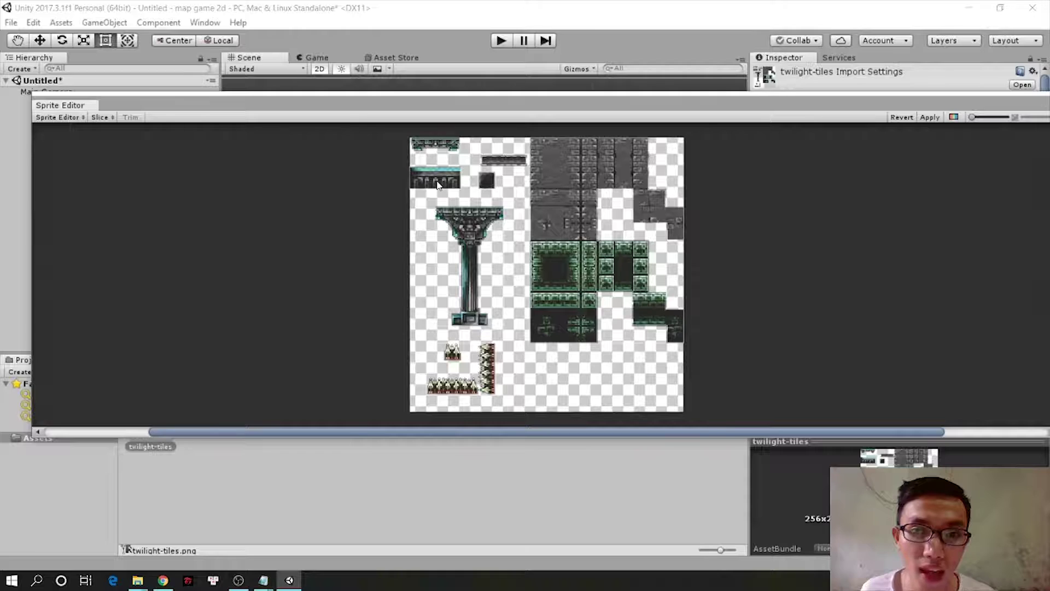
Inspect the sliced sprites, including the top-left strip, small bar and 144×192 stone block.
{"action": "left_click", "coordinate": [419, 177]}
{"action": "left_click", "coordinate": [430, 146]}
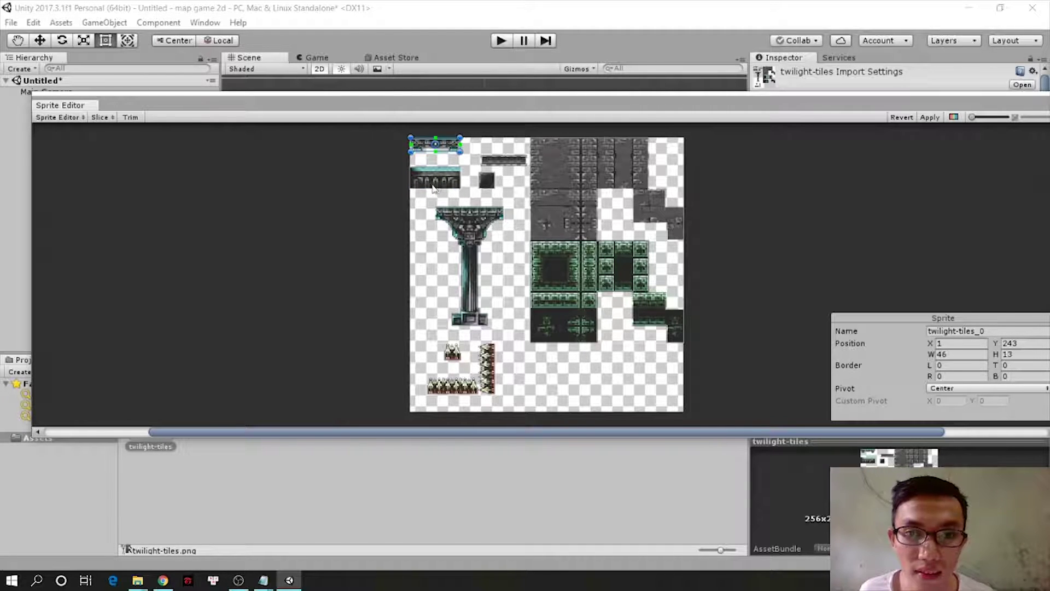
{"action": "left_click", "coordinate": [487, 166]}
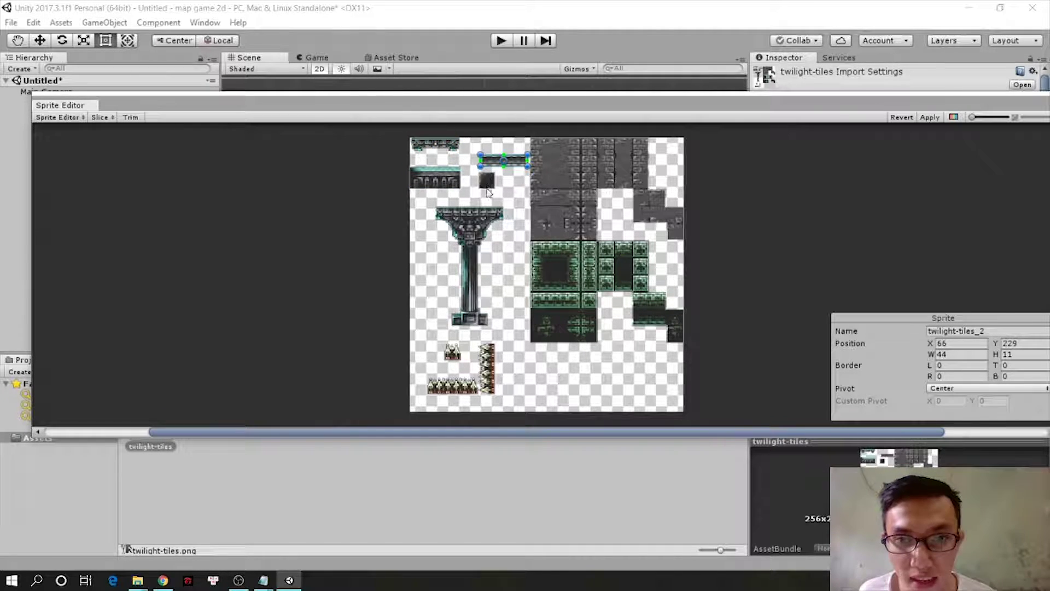
{"action": "left_click", "coordinate": [543, 179]}
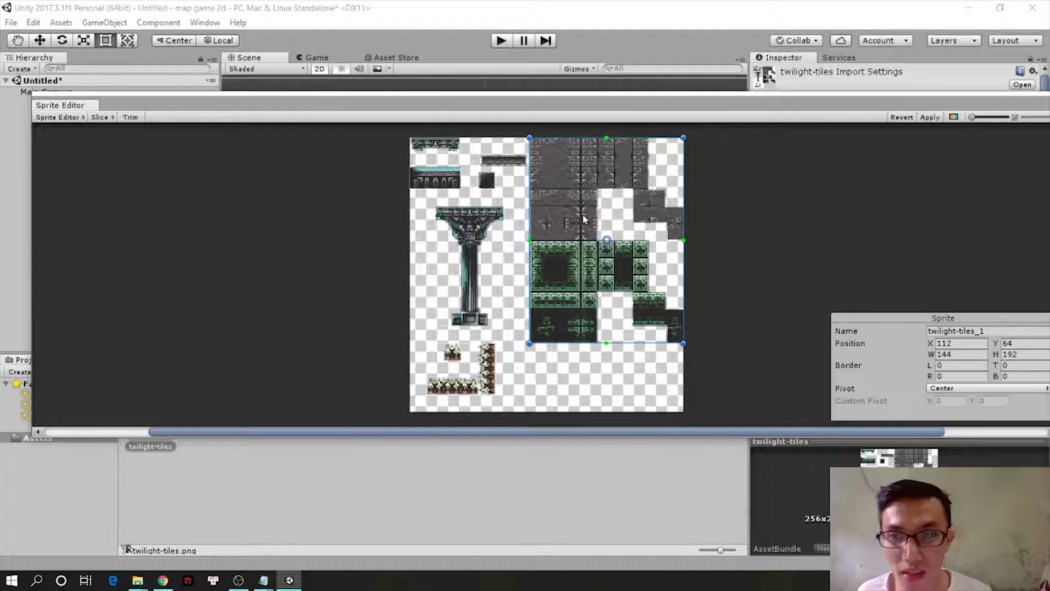
{"action": "scroll", "coordinate": [583, 219], "scroll_direction": "up", "scroll_amount": 2}
{"action": "scroll", "coordinate": [583, 219], "scroll_direction": "down", "scroll_amount": 1}
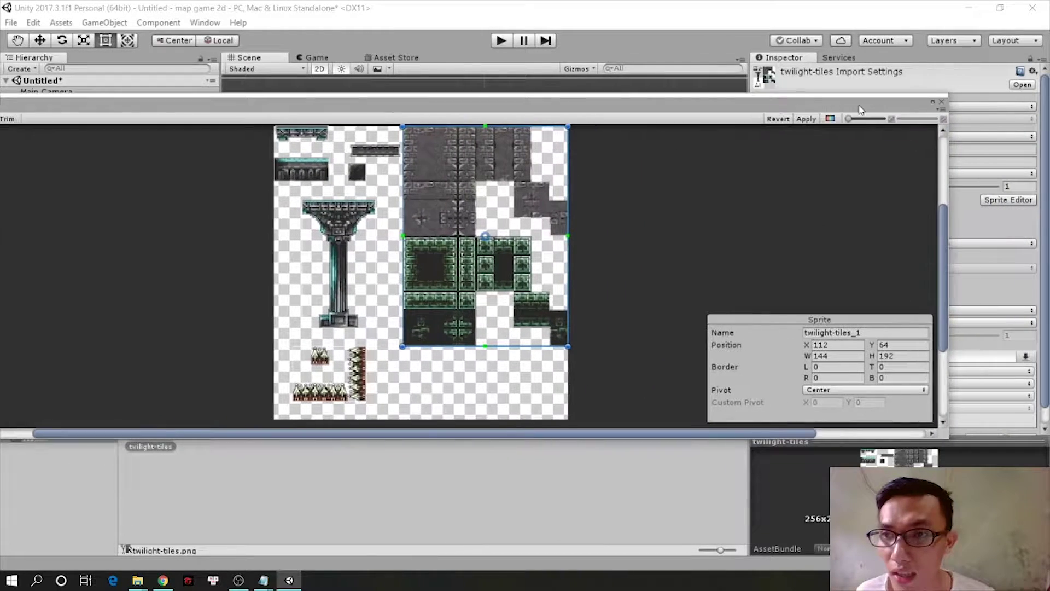
Maximize the Sprite Editor and shrink the large stone block sprite to a single tile.
{"action": "left_click_drag", "start_coordinate": [989, 110], "coordinate": [851, 108]}
{"action": "left_click", "coordinate": [918, 101]}
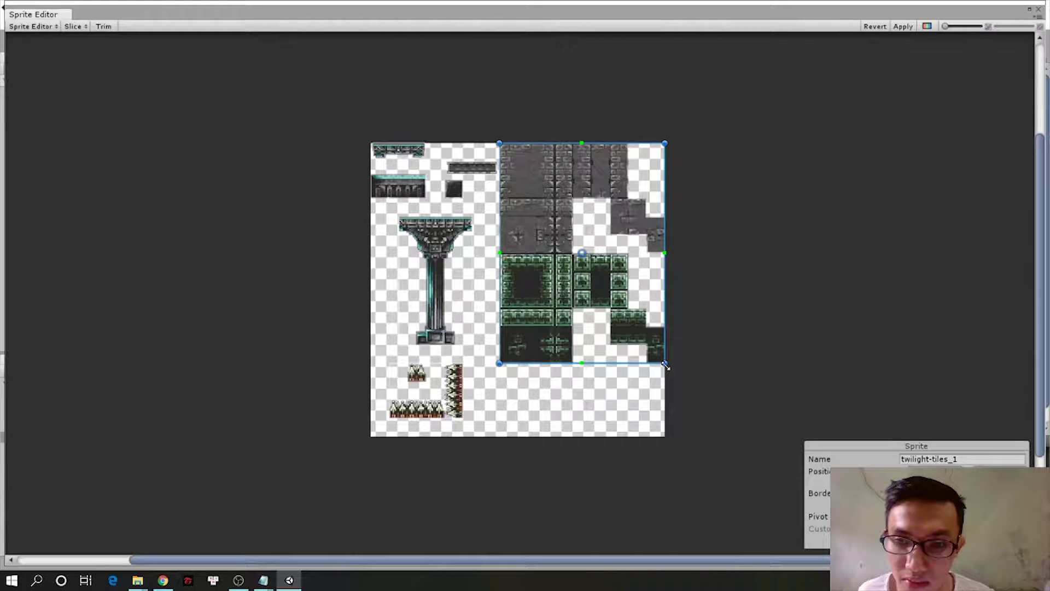
{"action": "left_click_drag", "start_coordinate": [665, 363], "coordinate": [562, 194]}
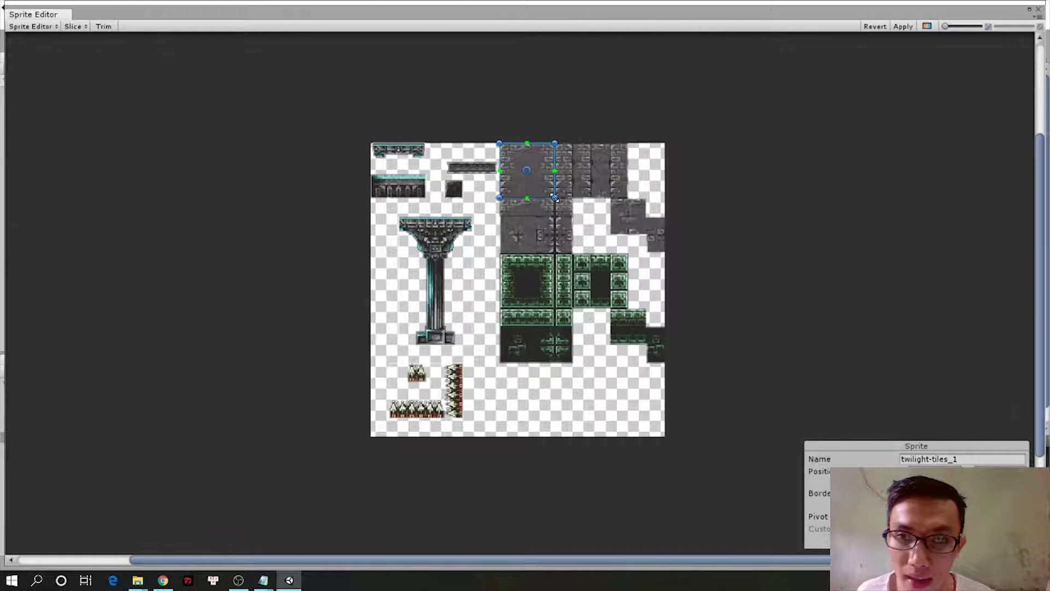
{"action": "scroll", "coordinate": [558, 198], "scroll_direction": "up", "scroll_amount": 3}
{"action": "scroll", "coordinate": [577, 93], "scroll_direction": "up", "scroll_amount": 1}
{"action": "scroll", "coordinate": [577, 93], "scroll_direction": "up", "scroll_amount": 1}
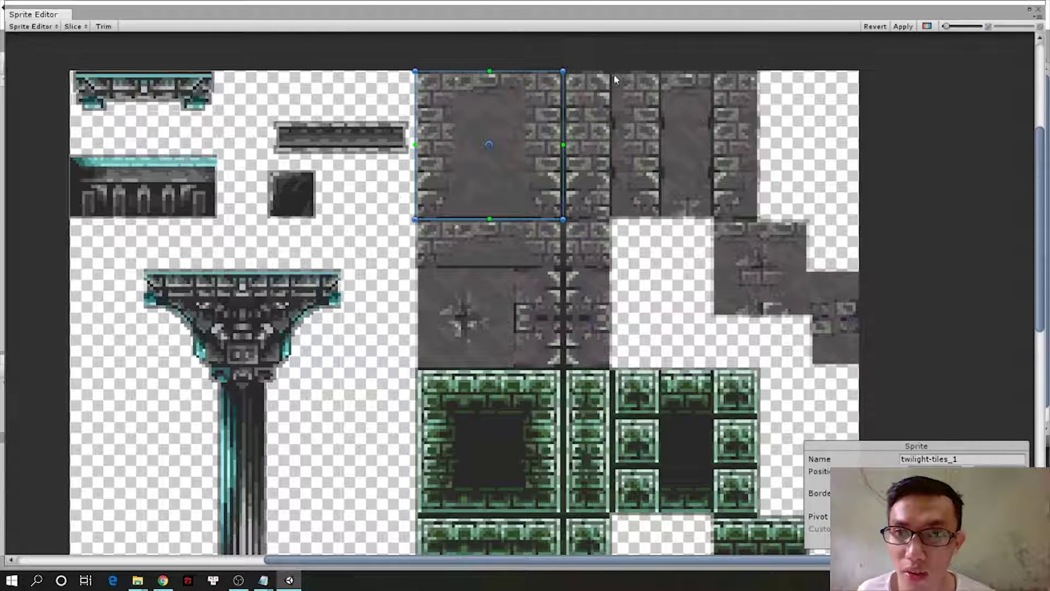
Draw two new tile sprites below it, align twilight-tiles_8, and close the Sprite Editor.
{"action": "left_click_drag", "start_coordinate": [611, 70], "coordinate": [563, 123]}
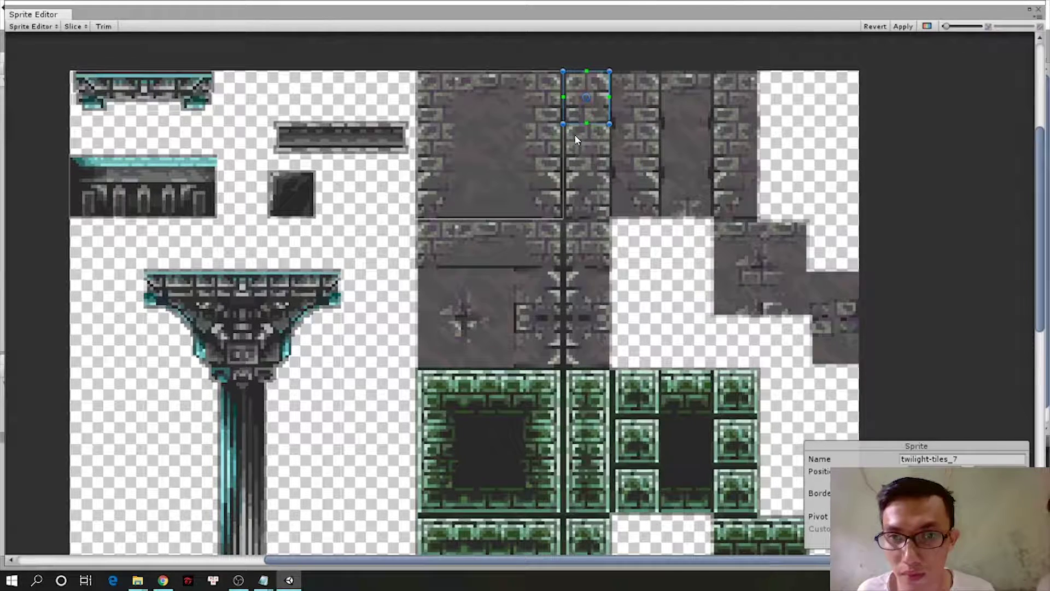
{"action": "left_click", "coordinate": [574, 133]}
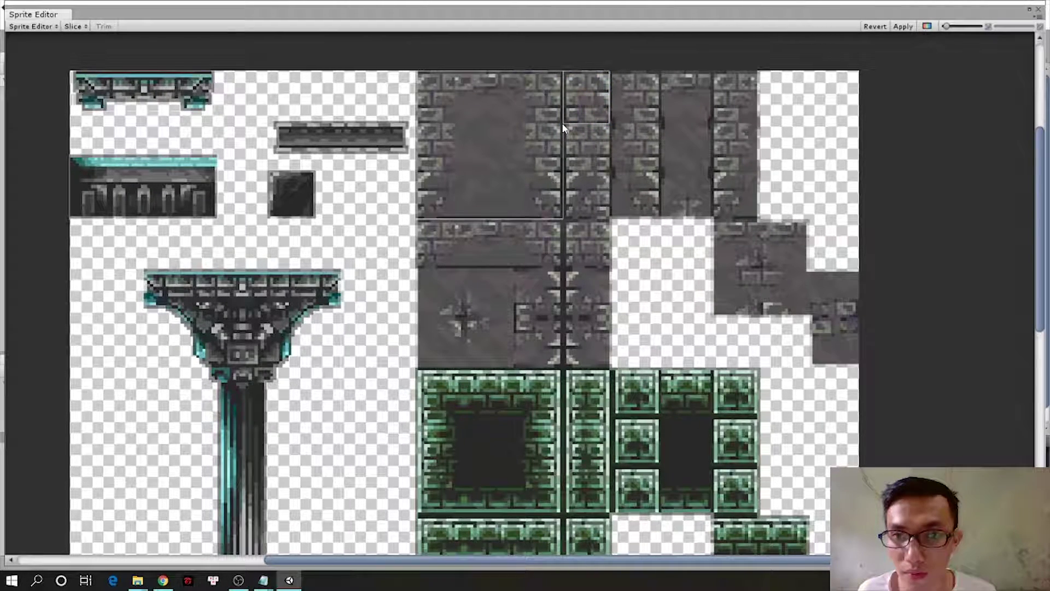
{"action": "mouse_move", "coordinate": [566, 127]}
{"action": "left_mouse_down"}
{"action": "mouse_move", "coordinate": [604, 167]}
{"action": "mouse_move", "coordinate": [612, 156]}
{"action": "left_mouse_up"}
{"action": "left_click", "coordinate": [576, 159]}
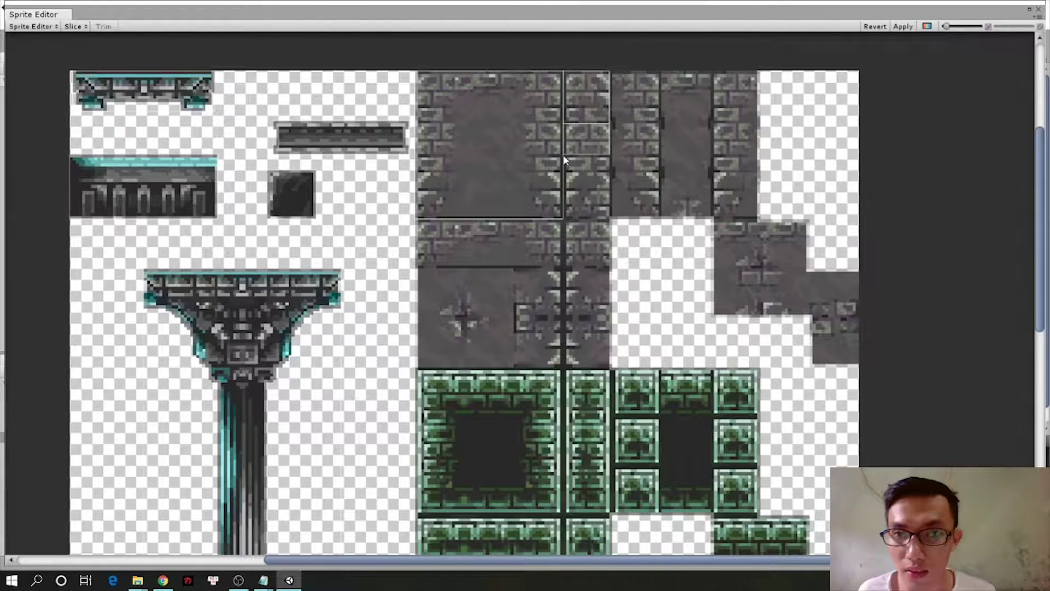
{"action": "left_click", "coordinate": [564, 155]}
{"action": "left_click_drag", "start_coordinate": [567, 159], "coordinate": [575, 178]}
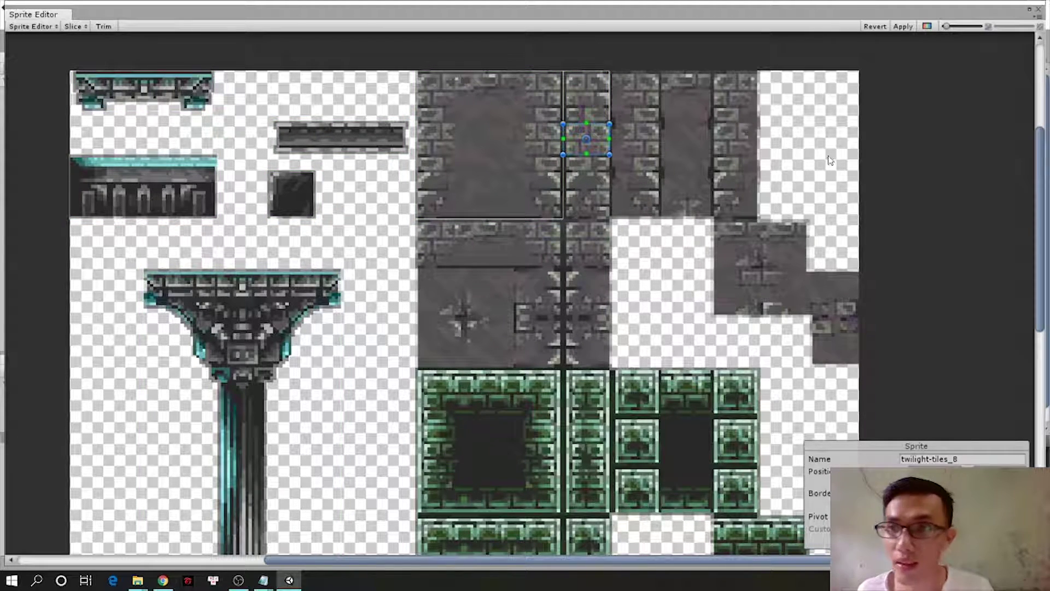
{"action": "left_click", "coordinate": [1039, 11]}
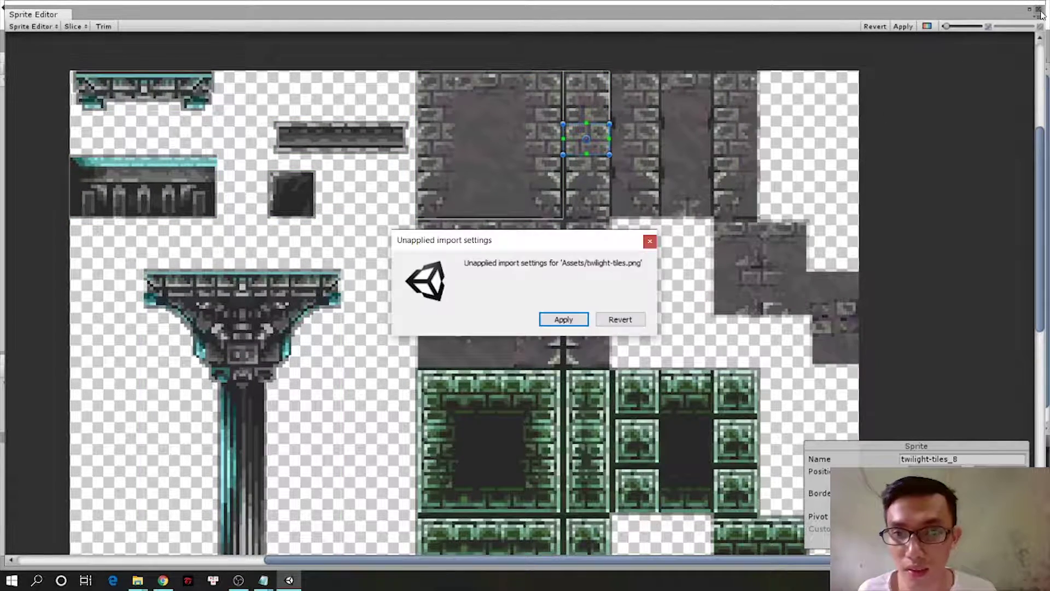
Apply the sprite edits to twilight-tiles.png and expand it to reveal its nine sliced sprites.
{"action": "left_click", "coordinate": [570, 324]}
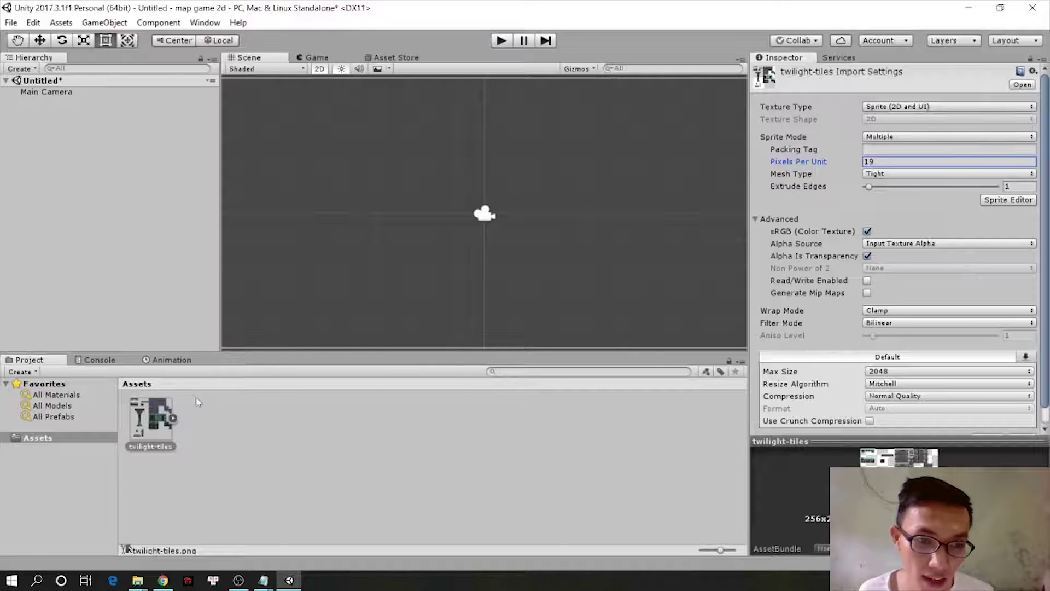
{"action": "left_click", "coordinate": [172, 420]}
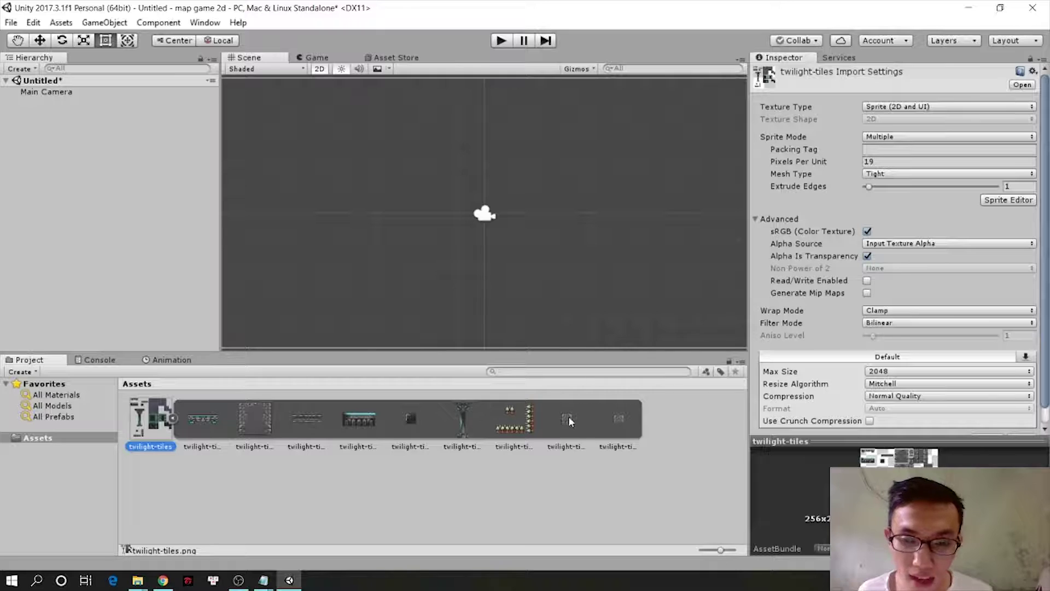
{"action": "left_click_drag", "start_coordinate": [569, 421], "coordinate": [426, 243]}
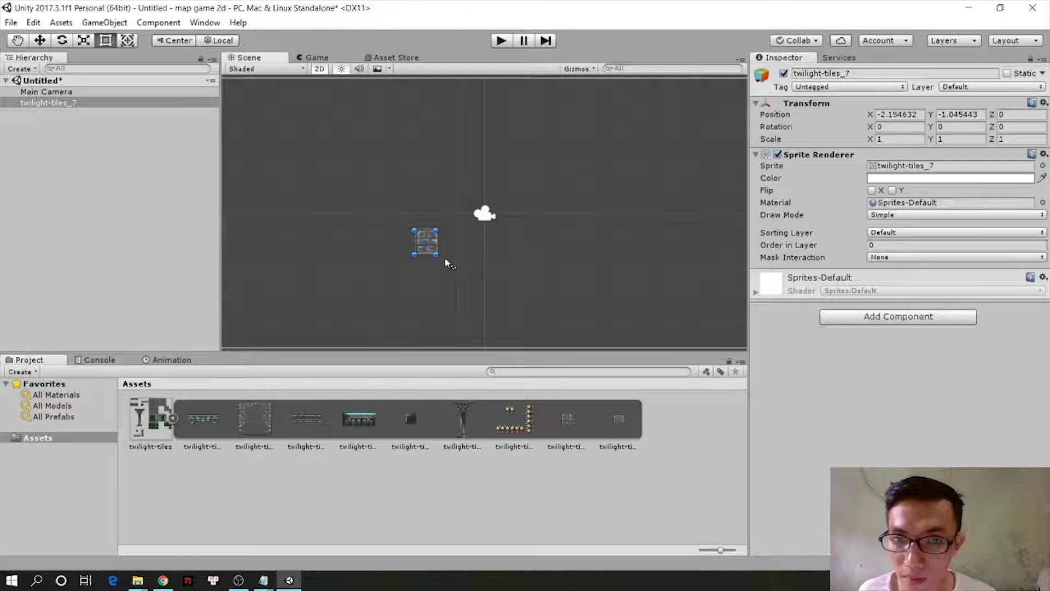
{"action": "mouse_move", "coordinate": [437, 241]}
{"action": "left_mouse_down"}
{"action": "mouse_move", "coordinate": [602, 265]}
{"action": "mouse_move", "coordinate": [441, 254]}
{"action": "left_mouse_up"}
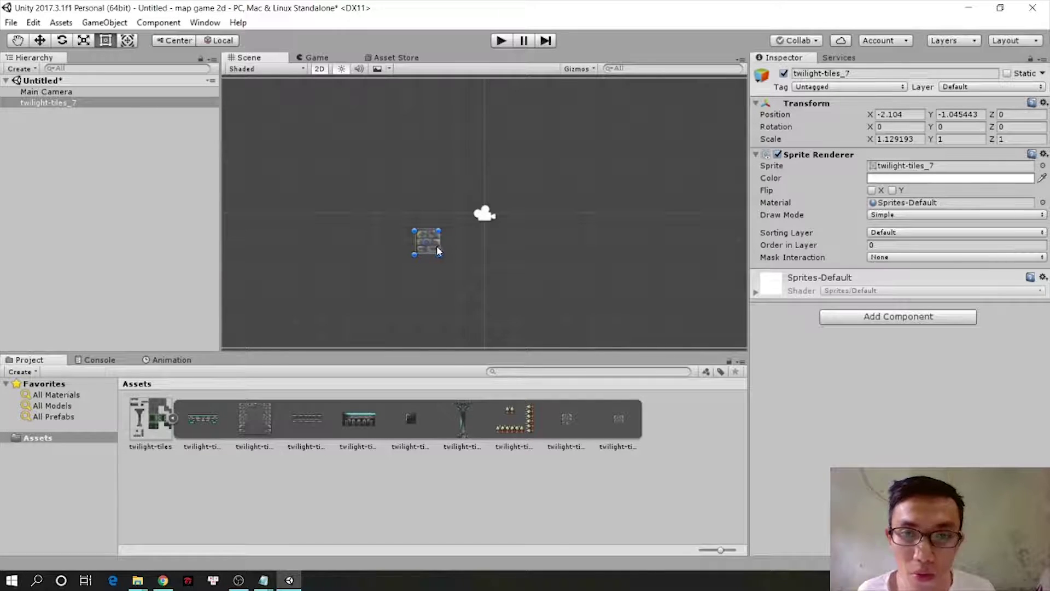
{"action": "left_click_drag", "start_coordinate": [443, 243], "coordinate": [634, 271]}
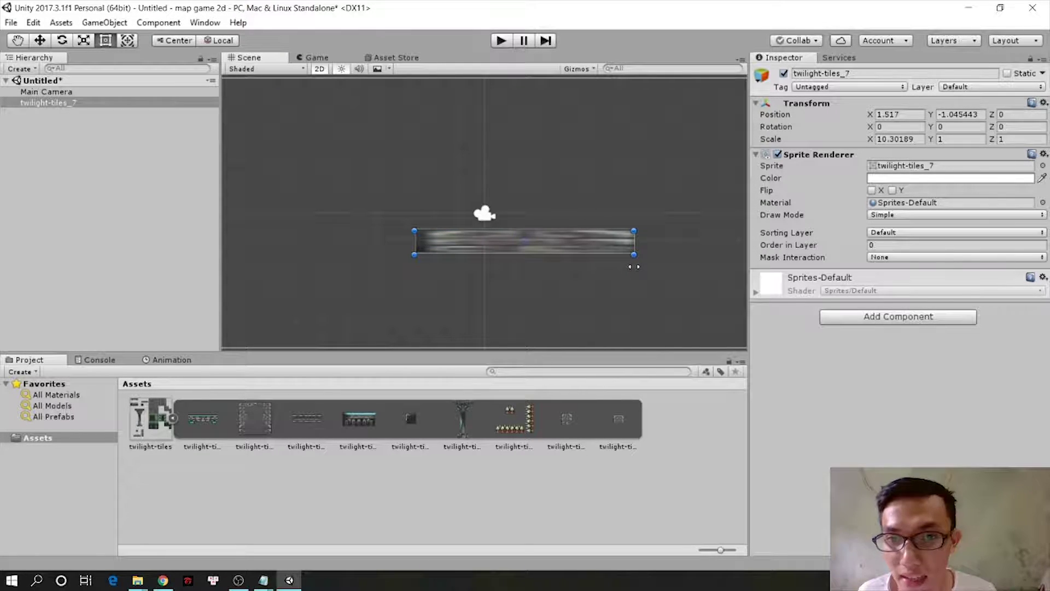
{"action": "left_click_drag", "start_coordinate": [634, 245], "coordinate": [596, 245]}
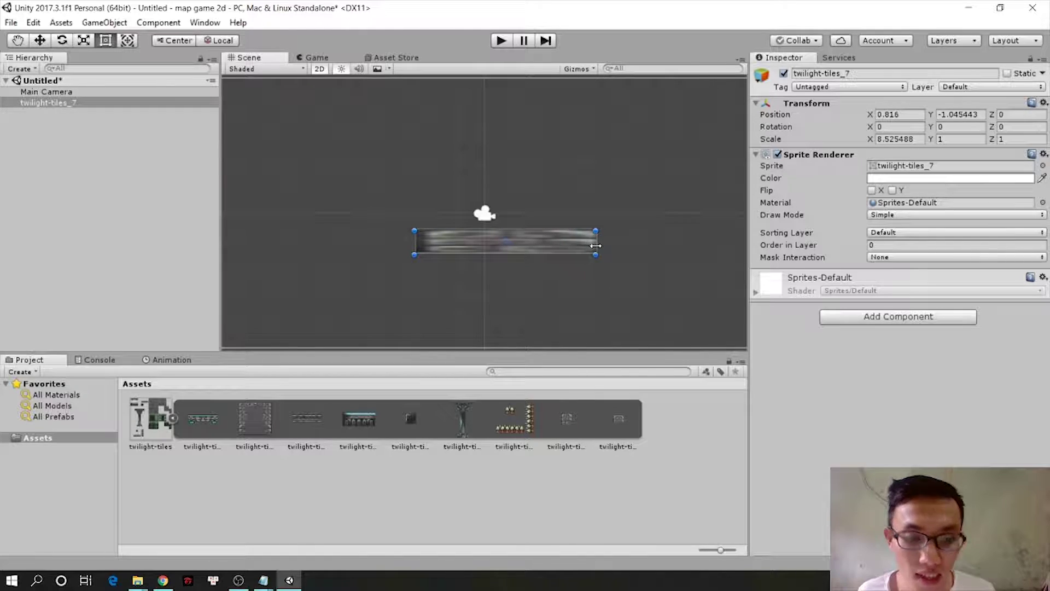
{"action": "key", "text": "ctrl+z"}
{"action": "key", "text": "ctrl+z"}
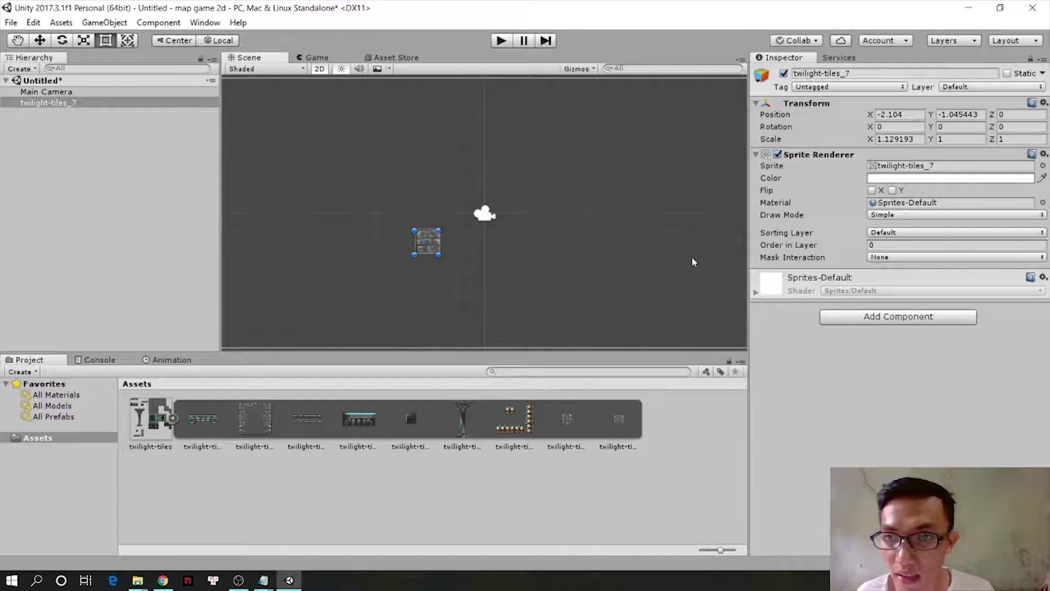
Give twilight-tiles_7 Tiled draw mode with Adaptive tiling and stretch it to about 6.14 units wide.
{"action": "left_click", "coordinate": [902, 219]}
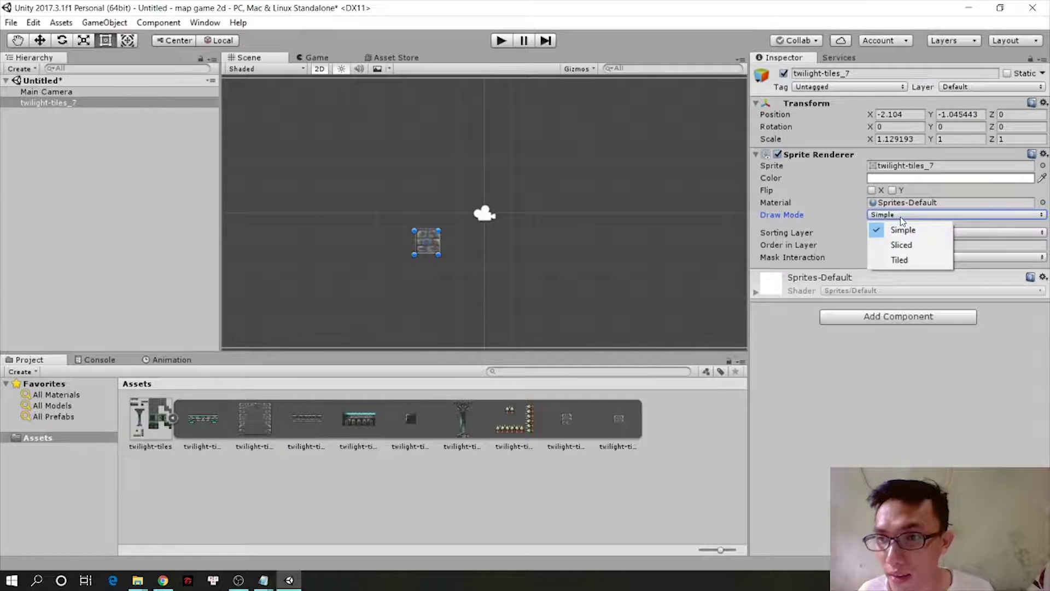
{"action": "left_click", "coordinate": [903, 261]}
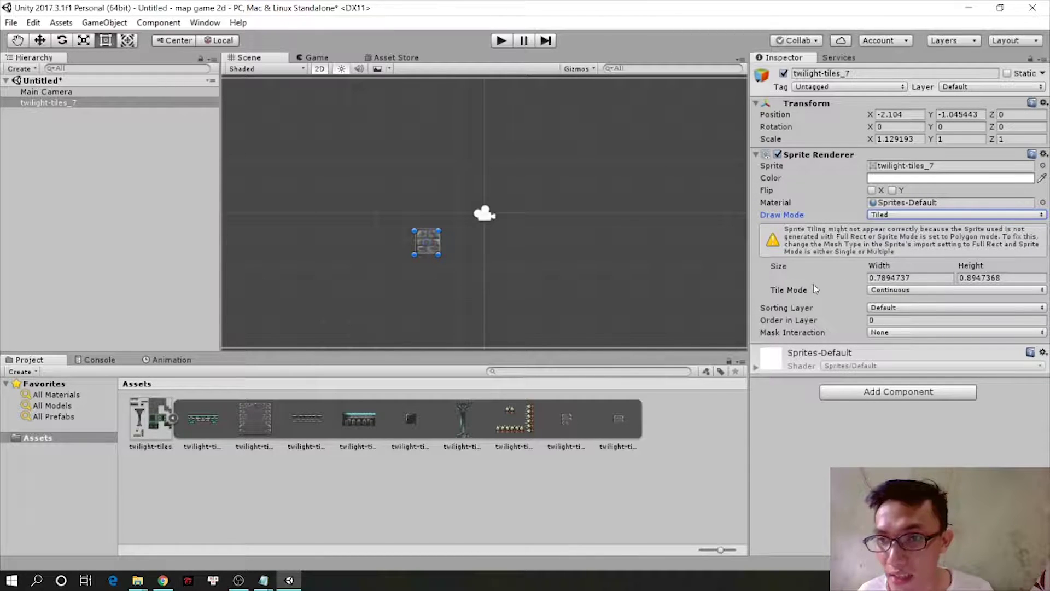
{"action": "left_click", "coordinate": [886, 291]}
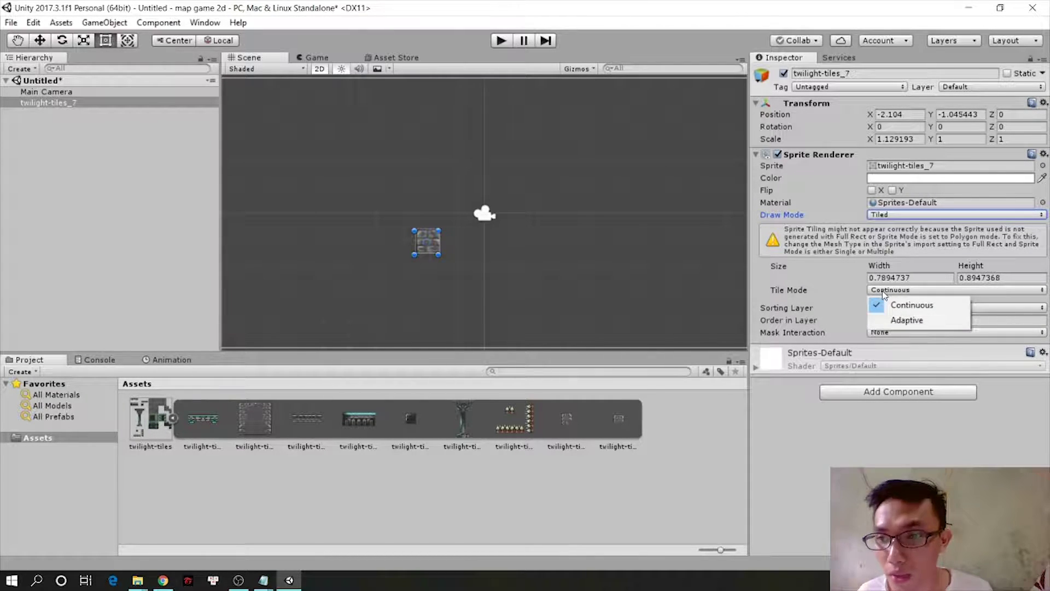
{"action": "left_click", "coordinate": [897, 320]}
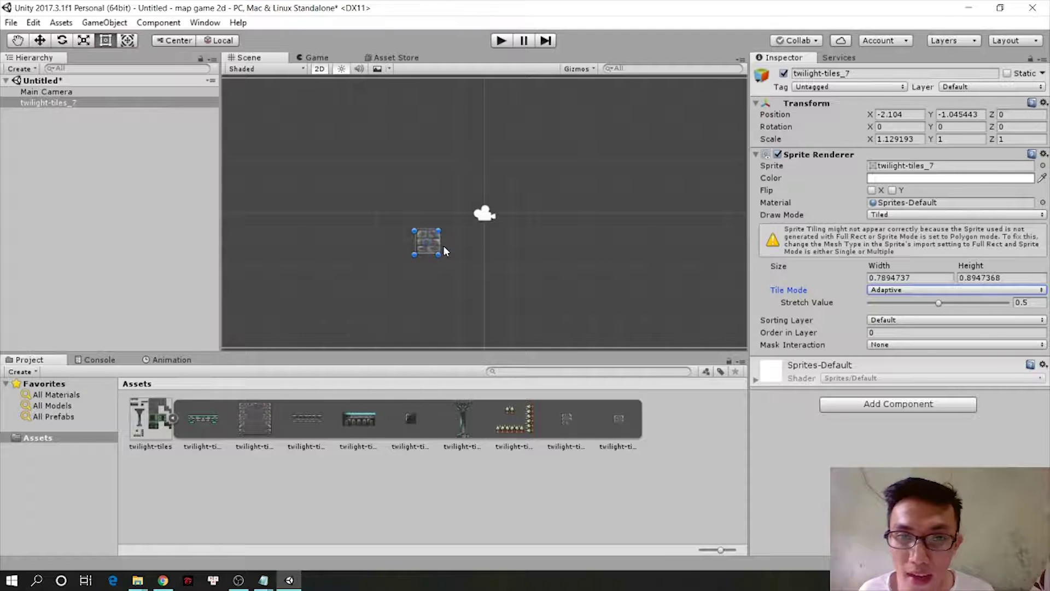
{"action": "left_click", "coordinate": [443, 243]}
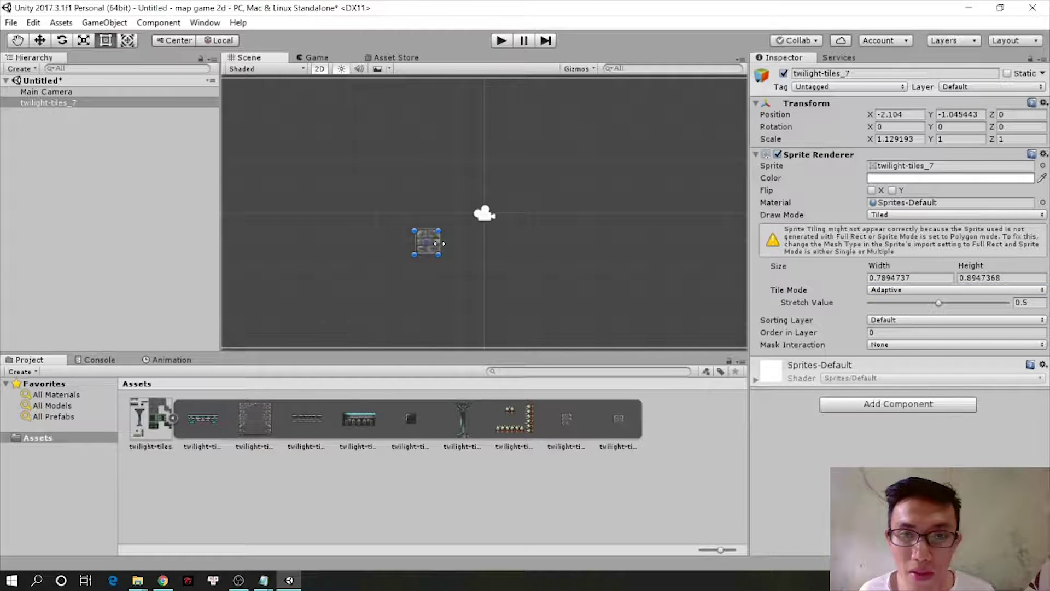
{"action": "left_click_drag", "start_coordinate": [443, 244], "coordinate": [601, 256]}
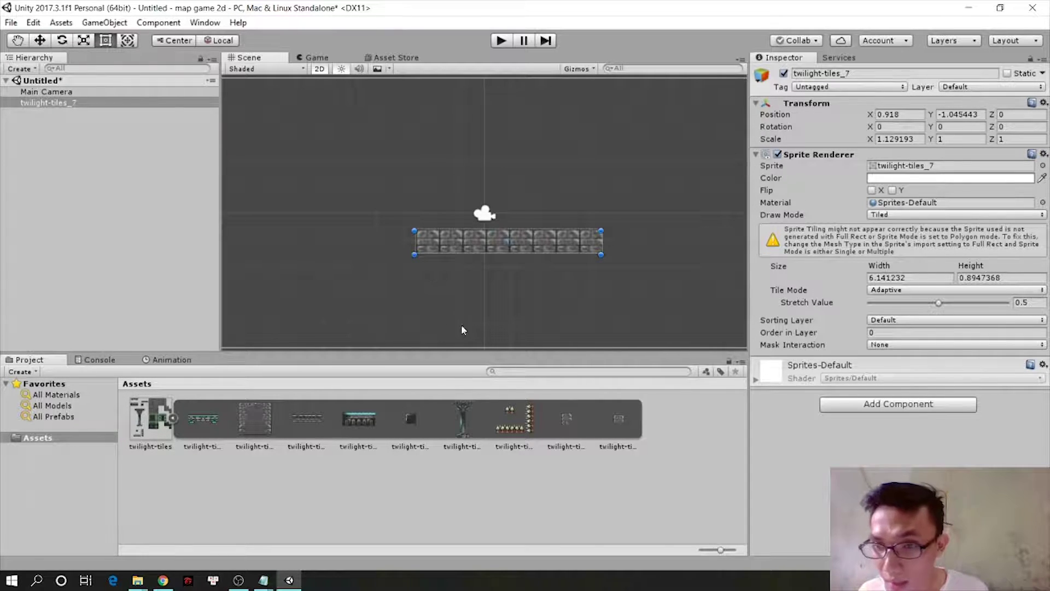
Add a Box Collider 2D to the tiled platform and stretch its edges to both ends of the tiles.
{"action": "left_click", "coordinate": [895, 411]}
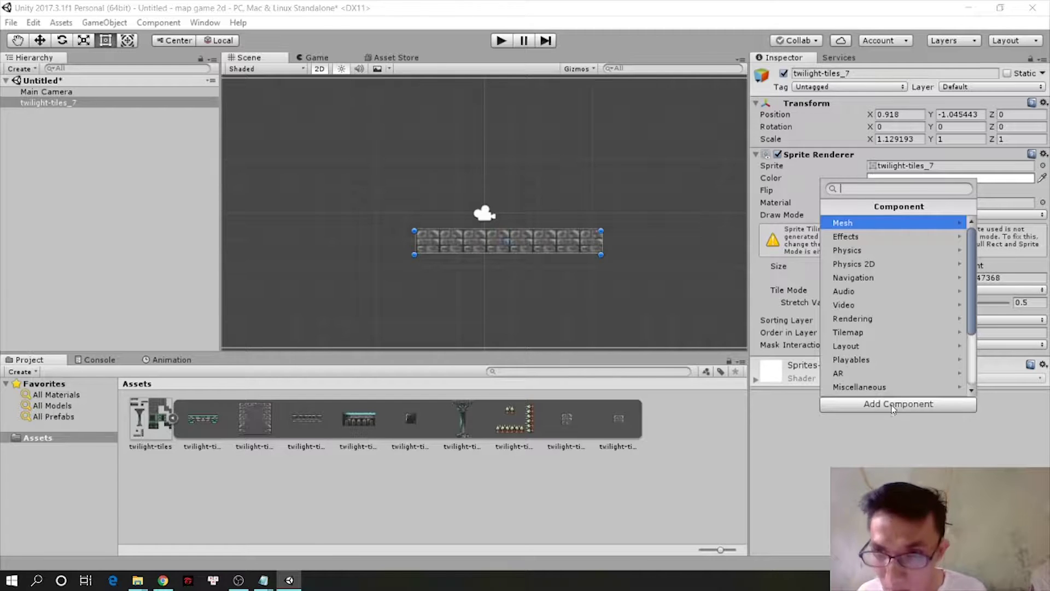
{"action": "left_click", "coordinate": [864, 267]}
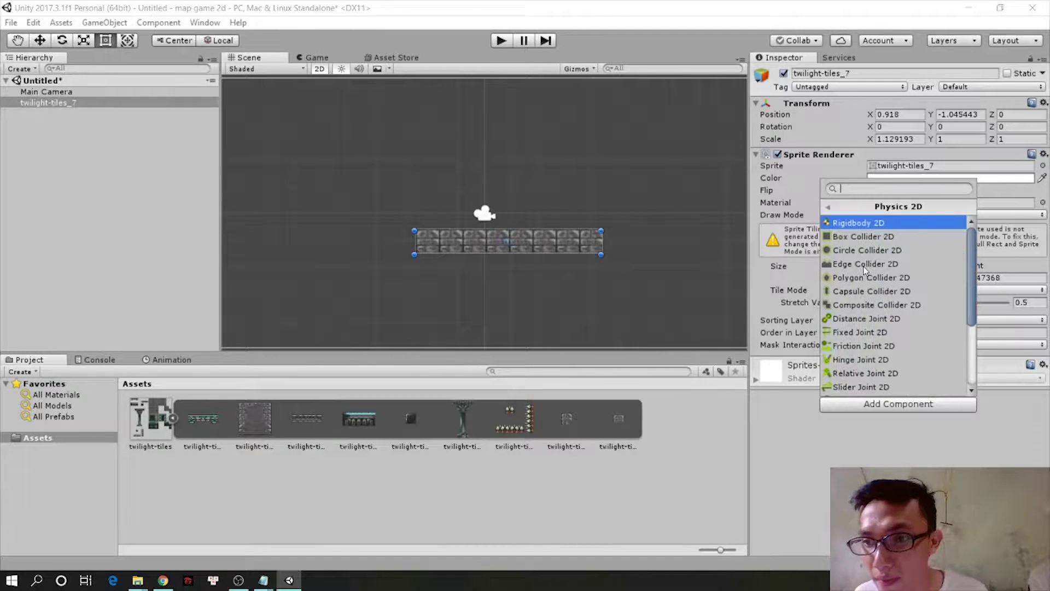
{"action": "left_click", "coordinate": [856, 240]}
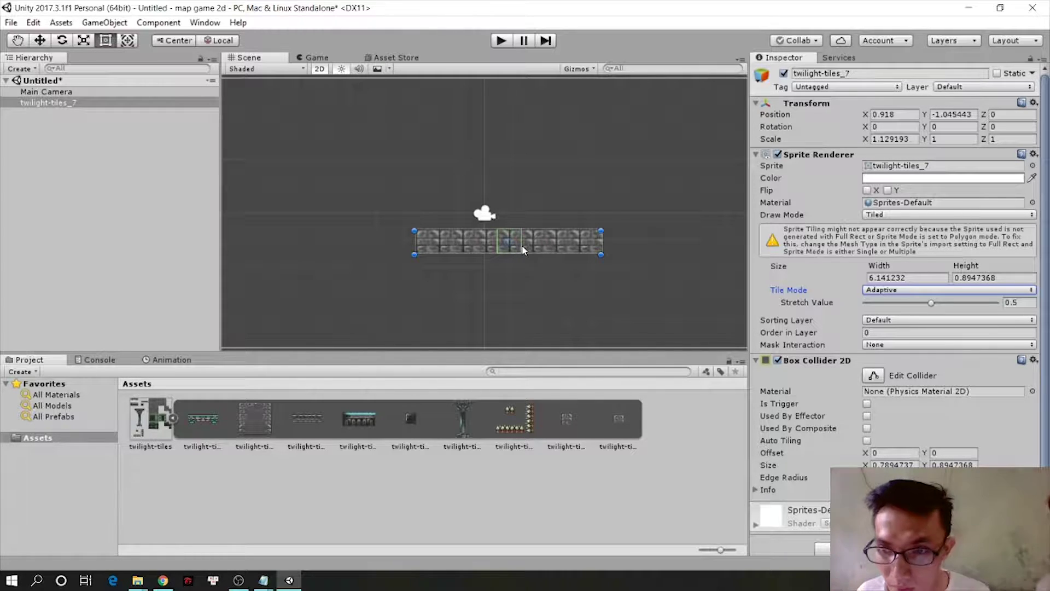
{"action": "left_click", "coordinate": [877, 377]}
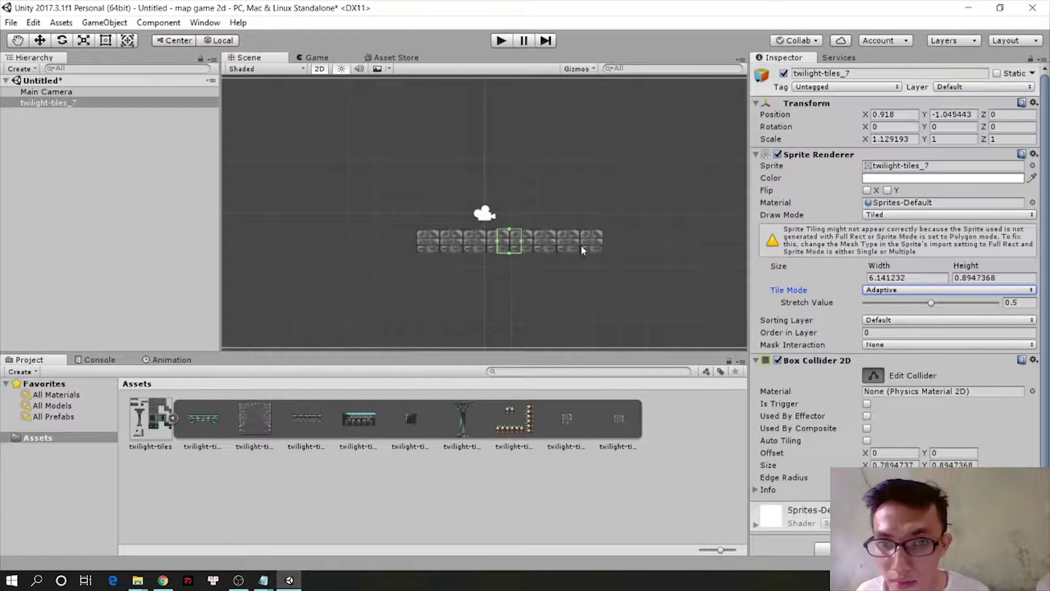
{"action": "left_click_drag", "start_coordinate": [521, 240], "coordinate": [601, 251]}
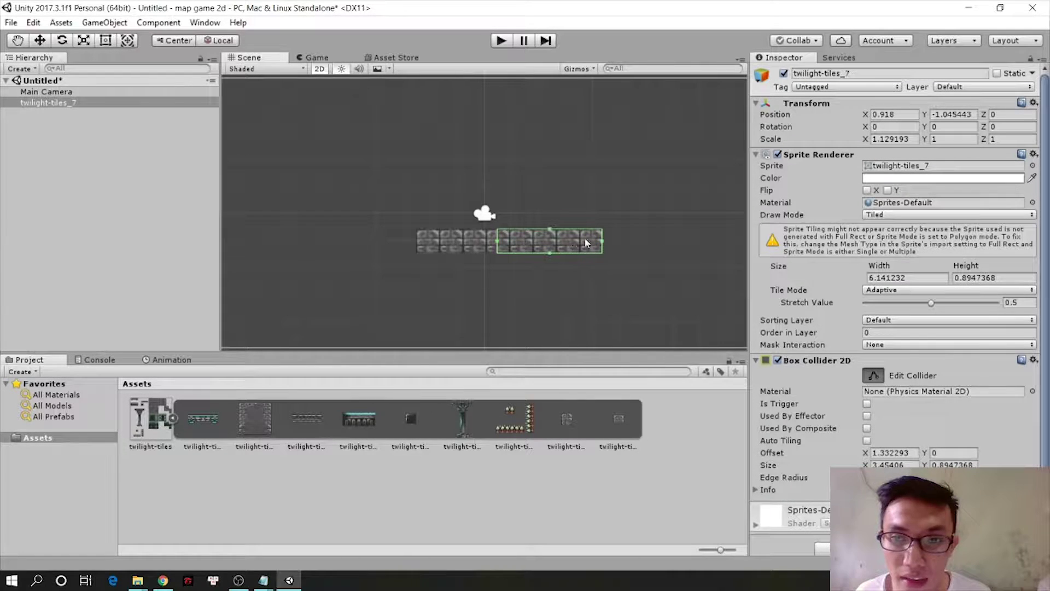
{"action": "left_click_drag", "start_coordinate": [497, 246], "coordinate": [416, 247]}
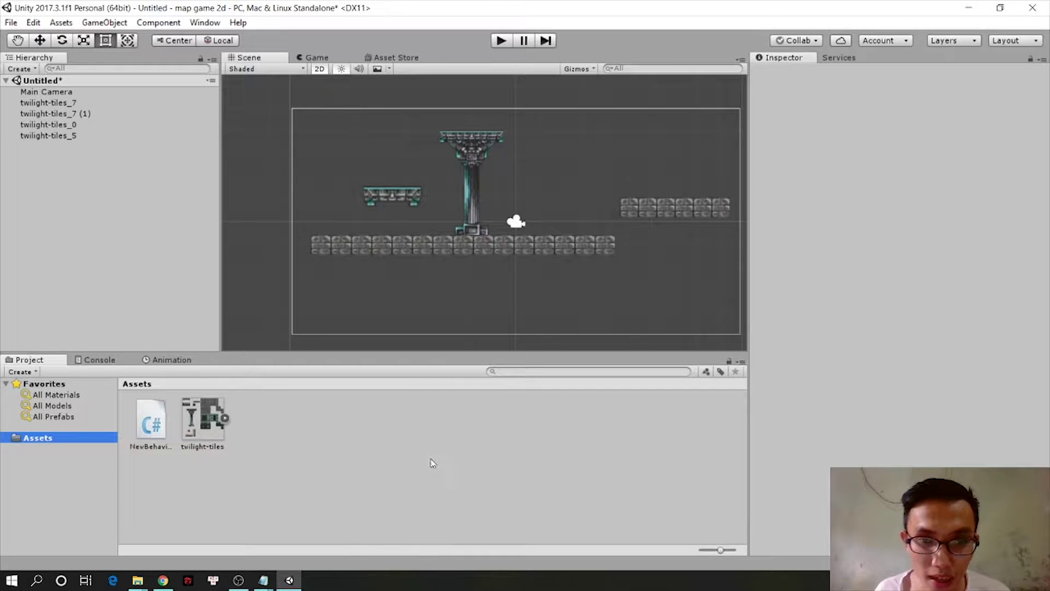
Place the twilight-tiles_6 spikes sprite on the long floor and add a Box Collider 2D to it.
{"action": "left_click", "coordinate": [225, 418]}
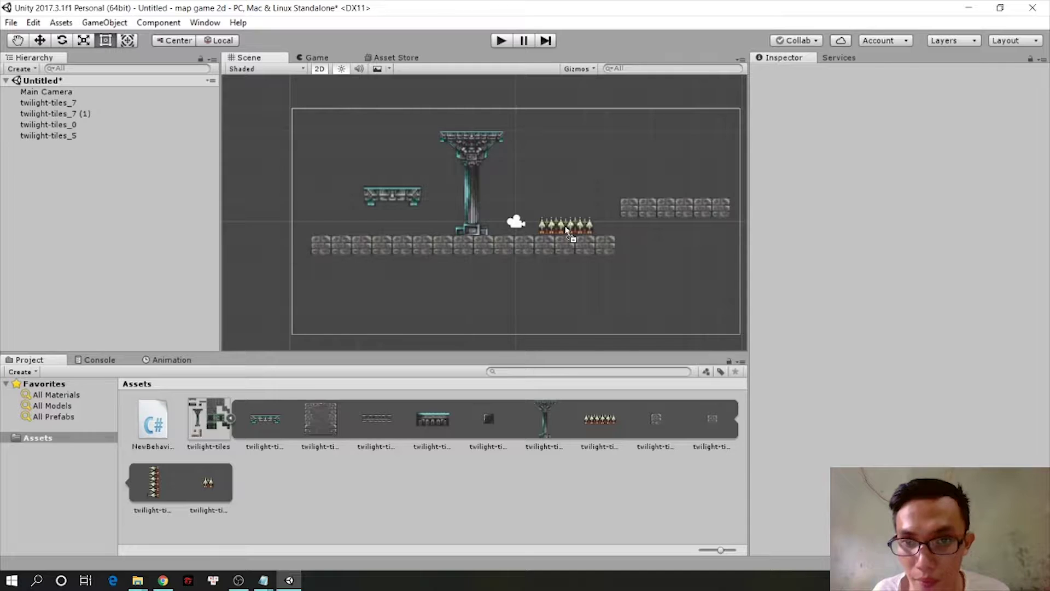
{"action": "left_click_drag", "start_coordinate": [599, 404], "coordinate": [564, 225]}
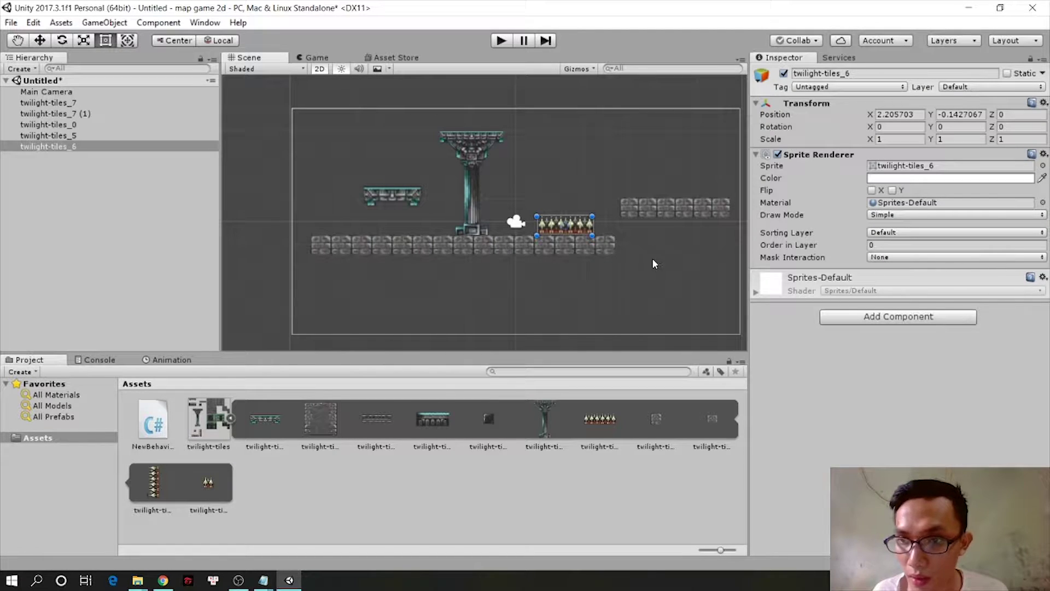
{"action": "left_click", "coordinate": [866, 314]}
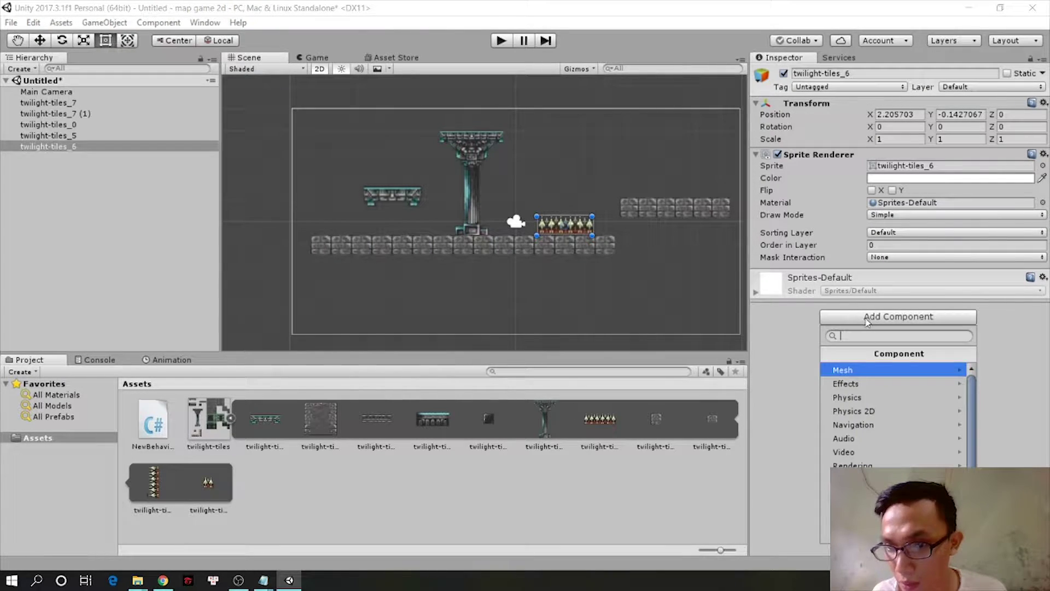
{"action": "left_click", "coordinate": [852, 411]}
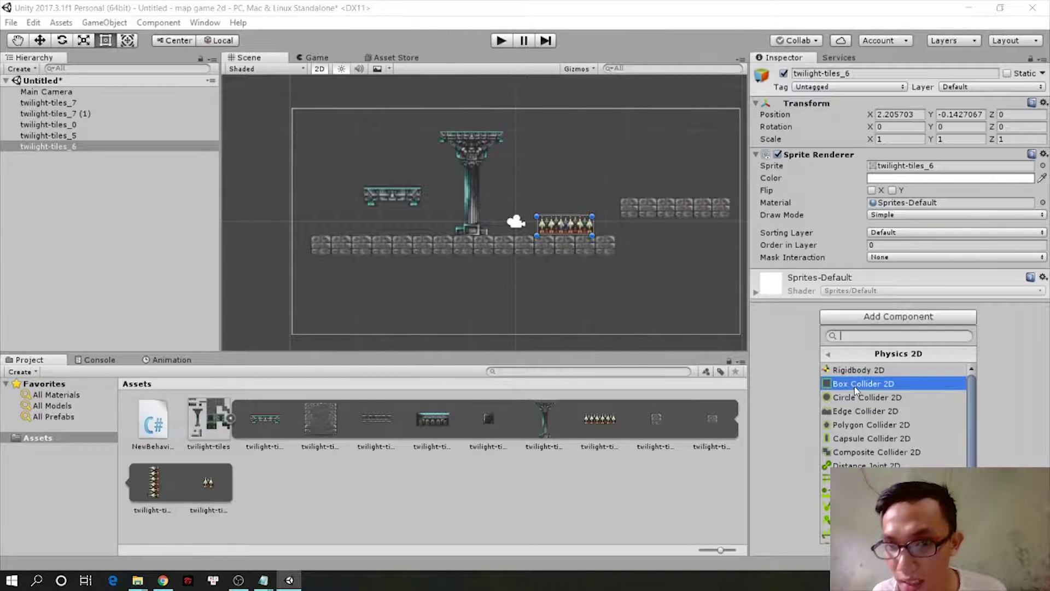
{"action": "left_click", "coordinate": [855, 386]}
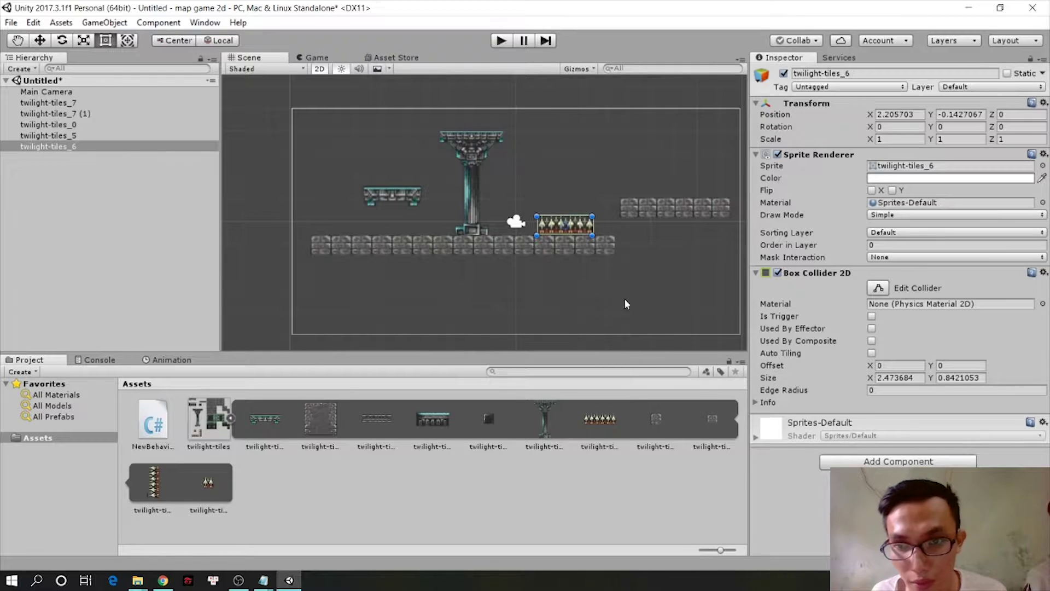
Enable Is Trigger on the spikes' Box Collider 2D, inspect its outline, then collapse the tile sheet.
{"action": "left_click", "coordinate": [871, 317]}
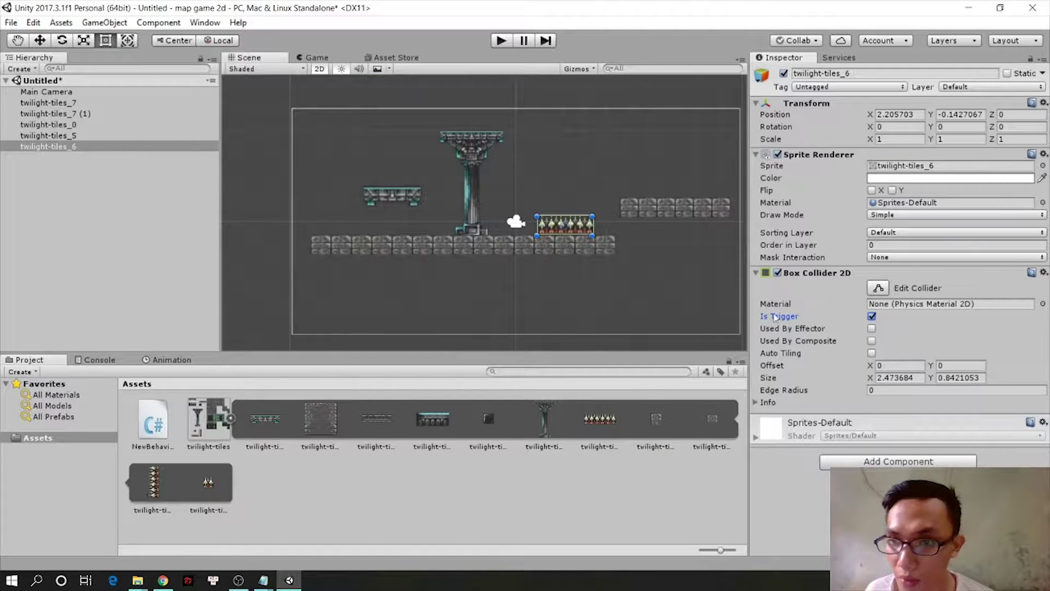
{"action": "left_click", "coordinate": [878, 288]}
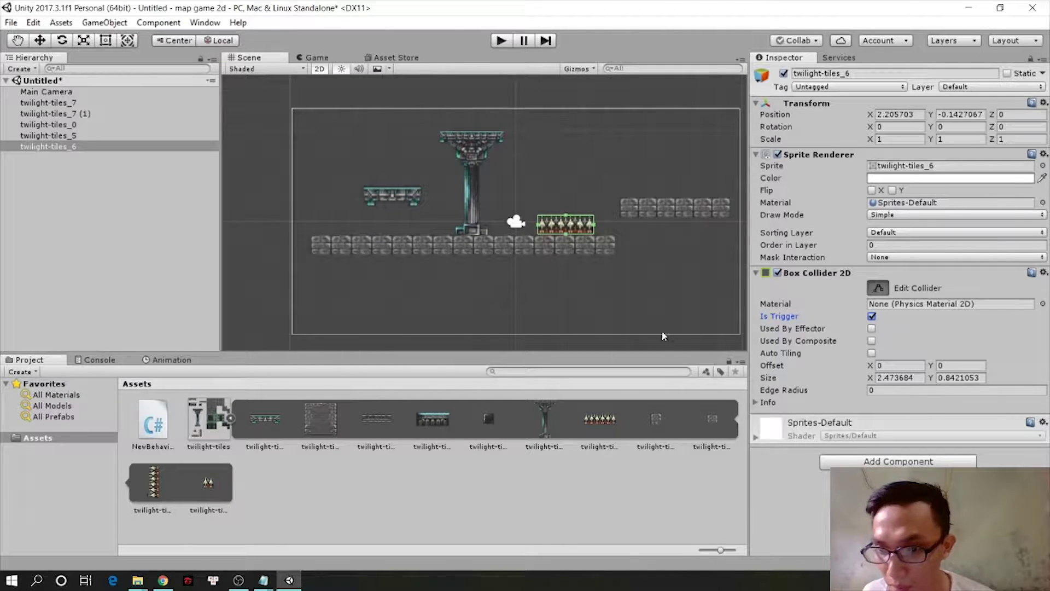
{"action": "left_click", "coordinate": [231, 419]}
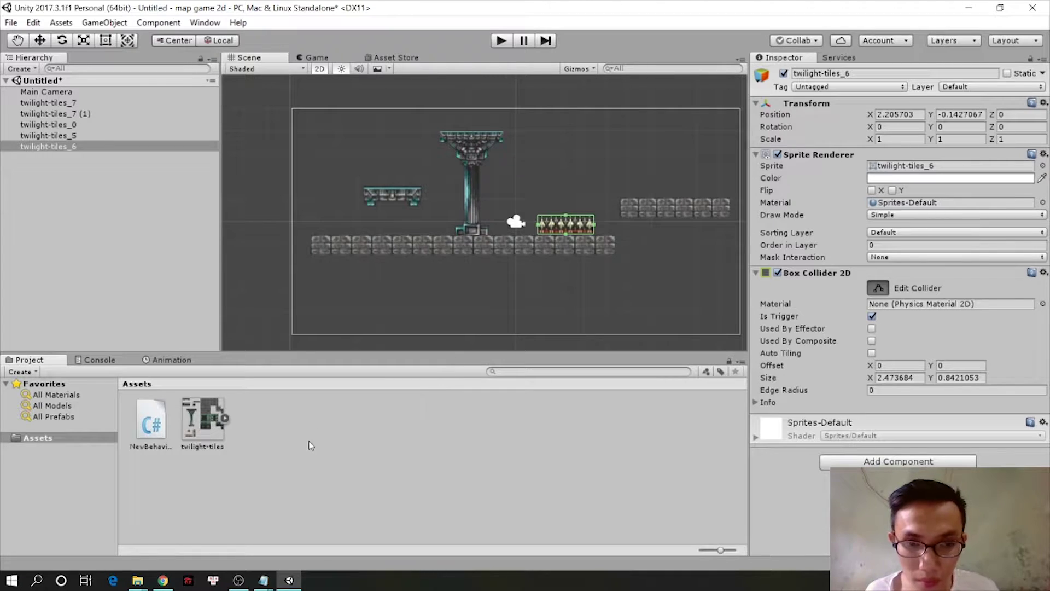
Create a C# script named spikes in Assets and bring it up in Dev-C++.
{"action": "right_click", "coordinate": [270, 435]}
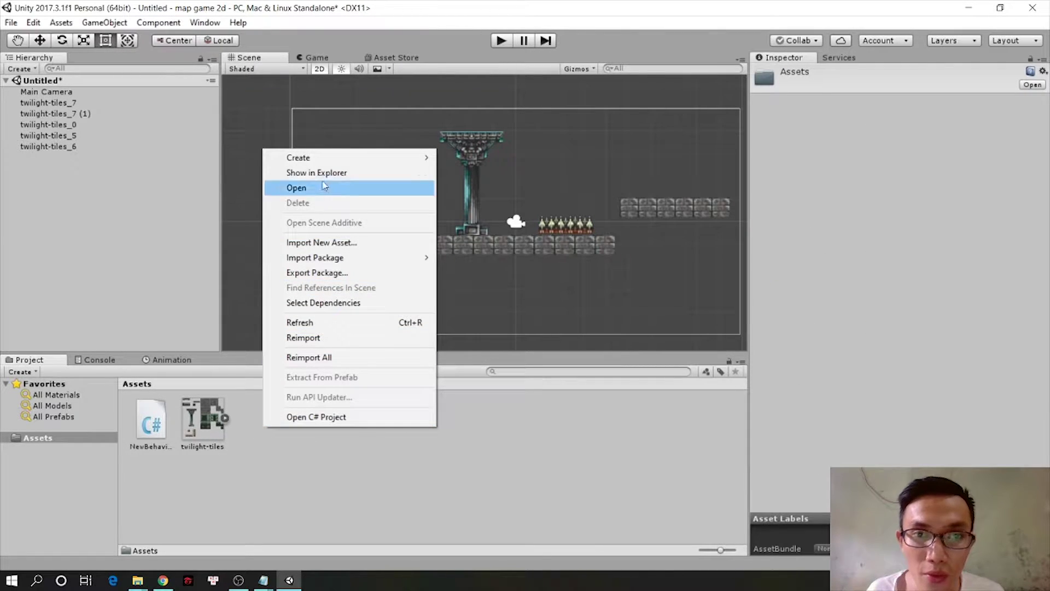
{"action": "mouse_move", "coordinate": [332, 162]}
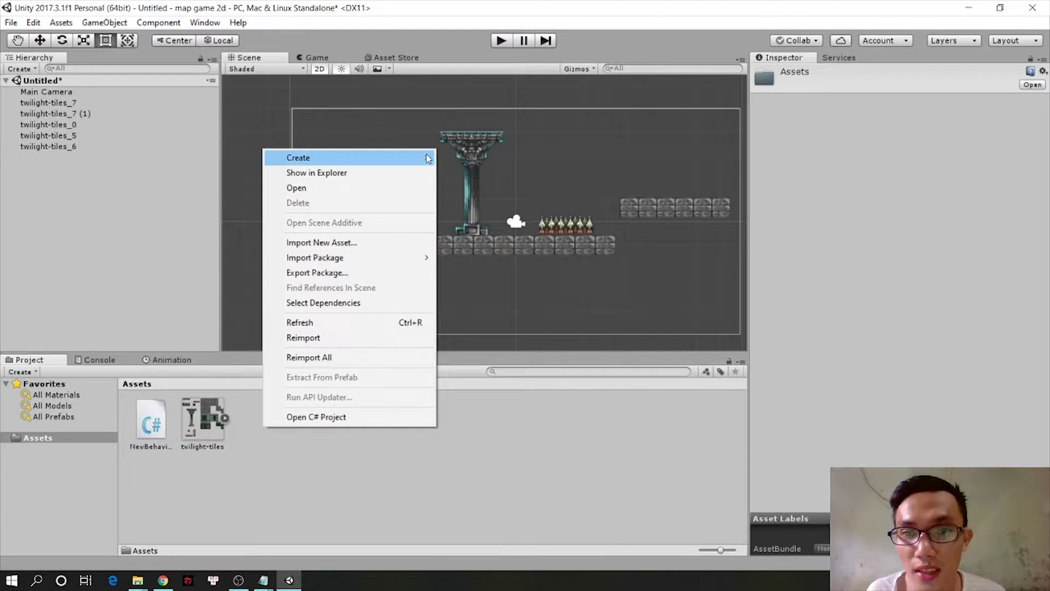
{"action": "left_click", "coordinate": [474, 143]}
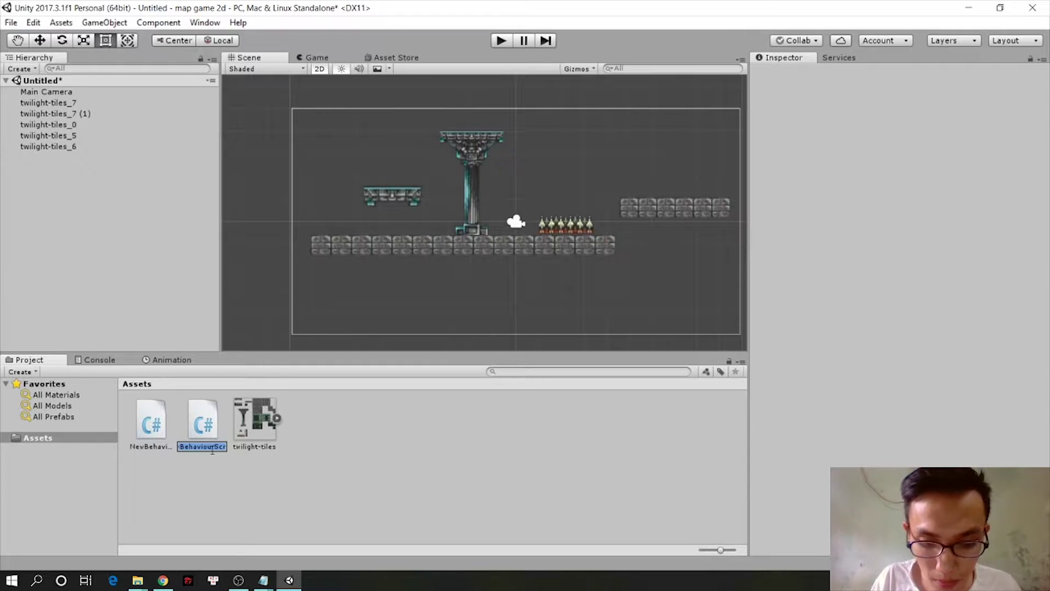
{"action": "type", "text": "spik"}
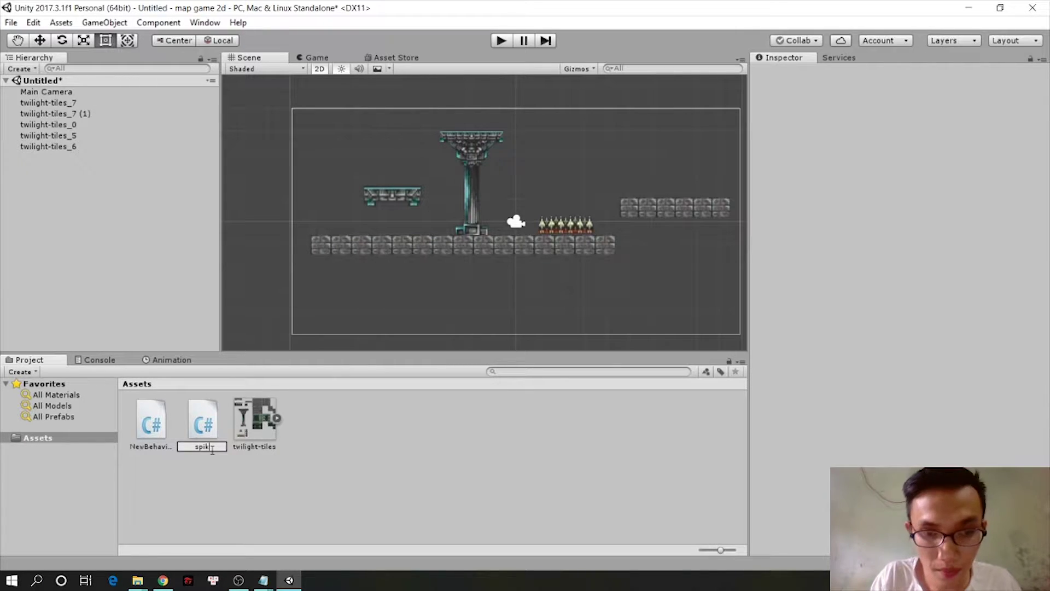
{"action": "type", "text": "e"}
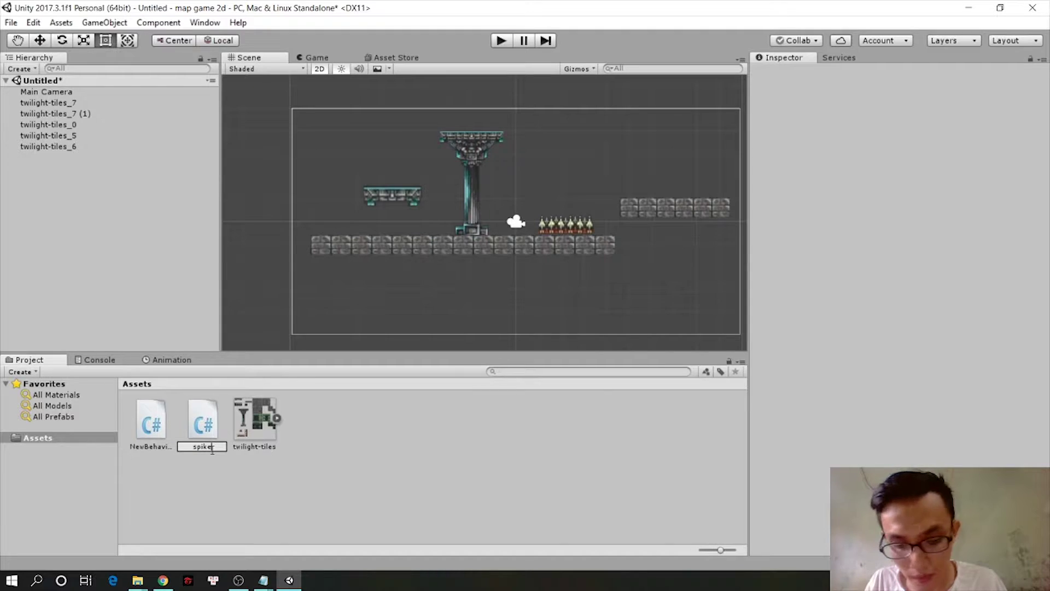
{"action": "type", "text": "s"}
{"action": "key", "text": "Return"}
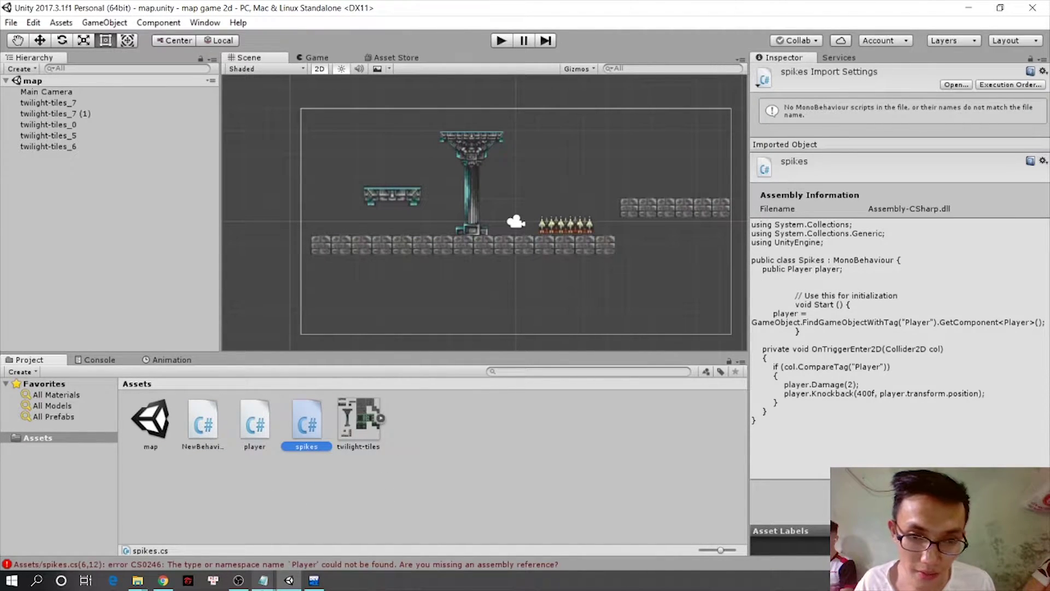
{"action": "left_click", "coordinate": [314, 581]}
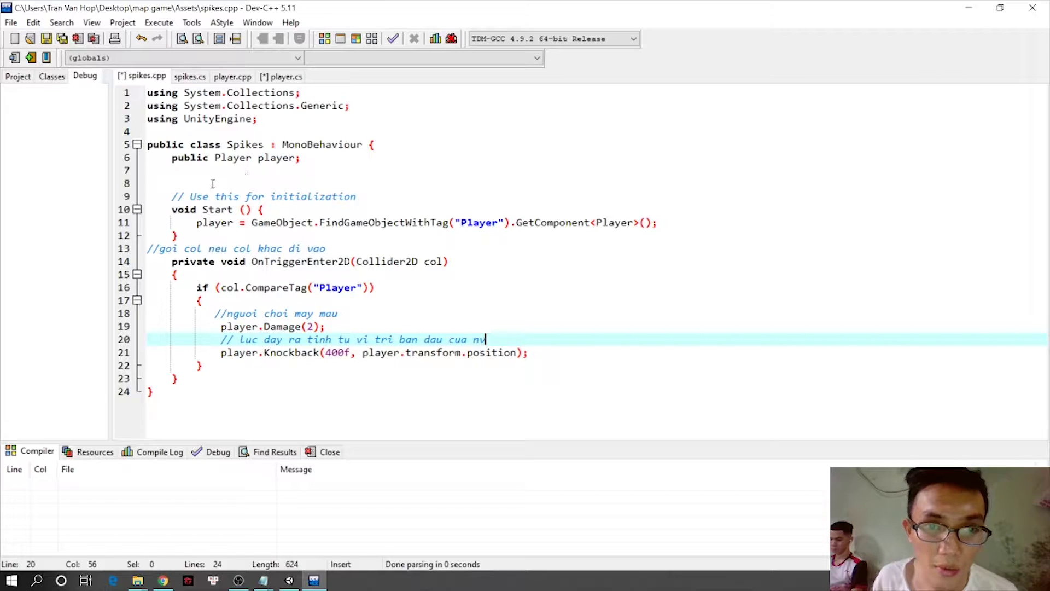
{"action": "left_click", "coordinate": [191, 222]}
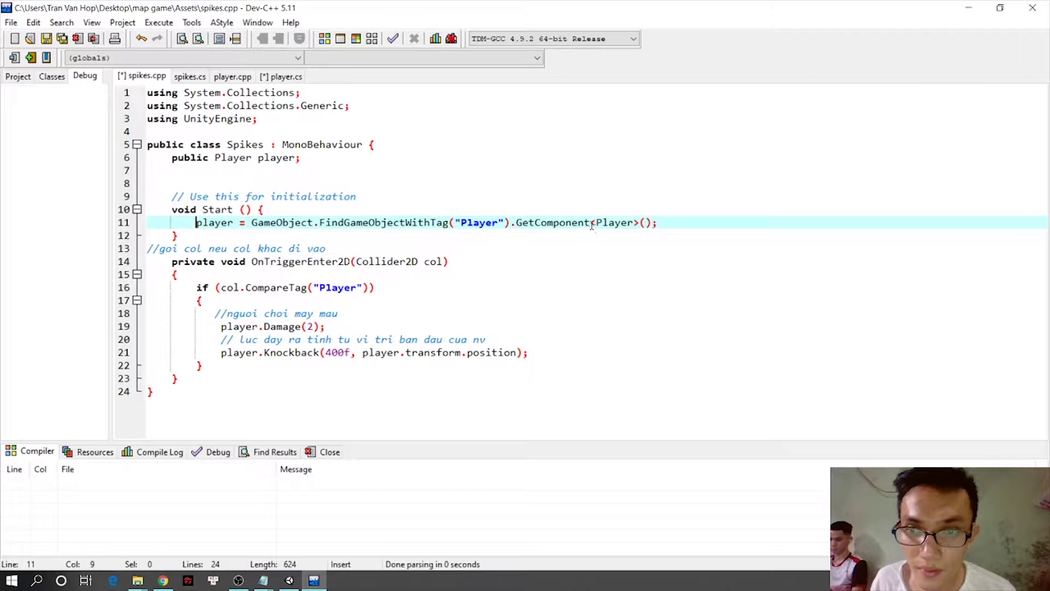
{"action": "left_click_drag", "start_coordinate": [584, 223], "coordinate": [638, 232]}
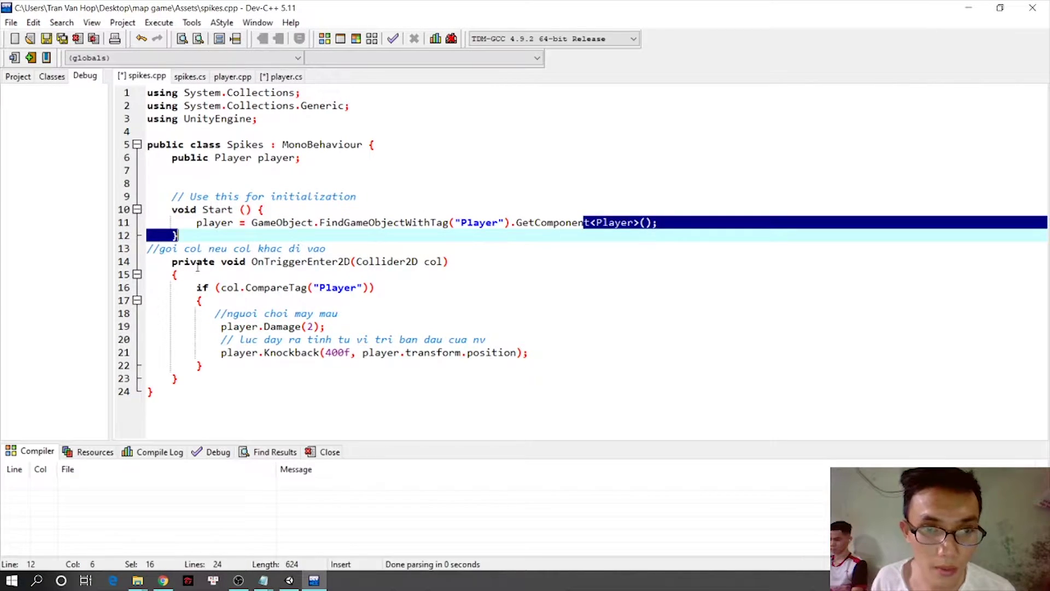
{"action": "left_click", "coordinate": [191, 263]}
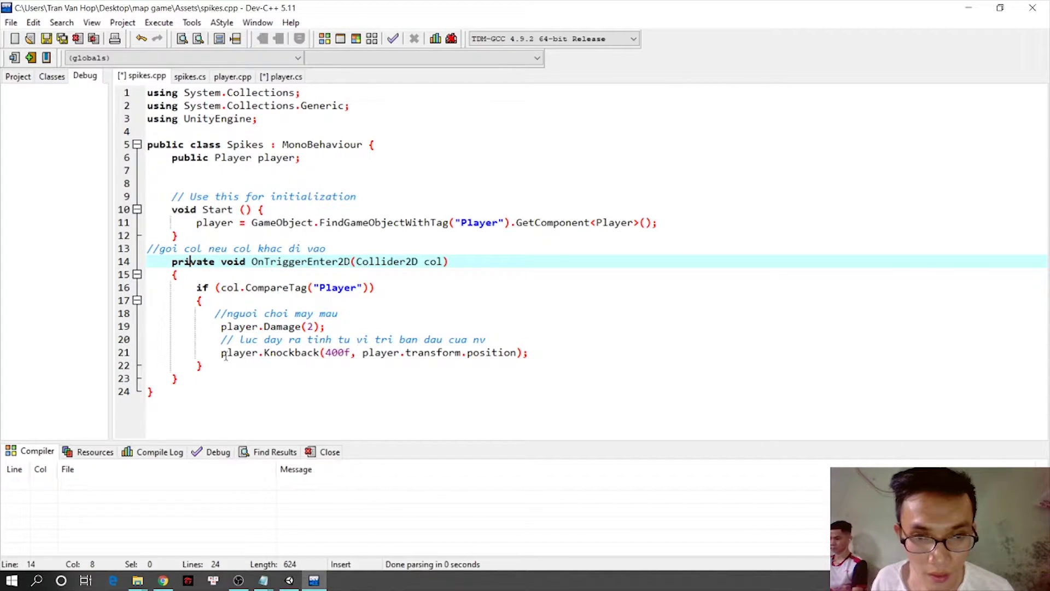
{"action": "mouse_move", "coordinate": [281, 355]}
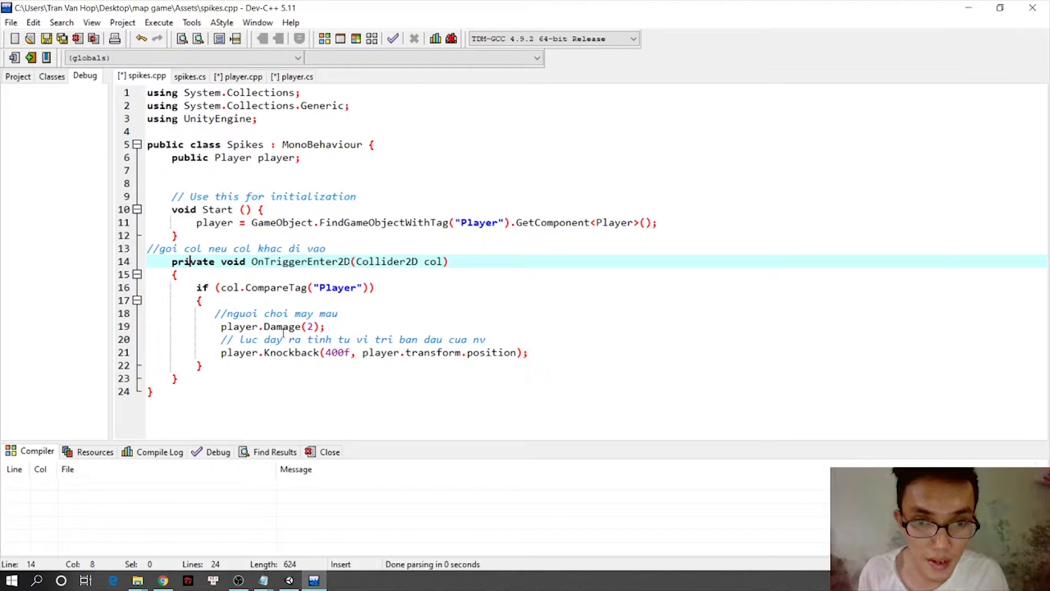
{"action": "left_click", "coordinate": [243, 77]}
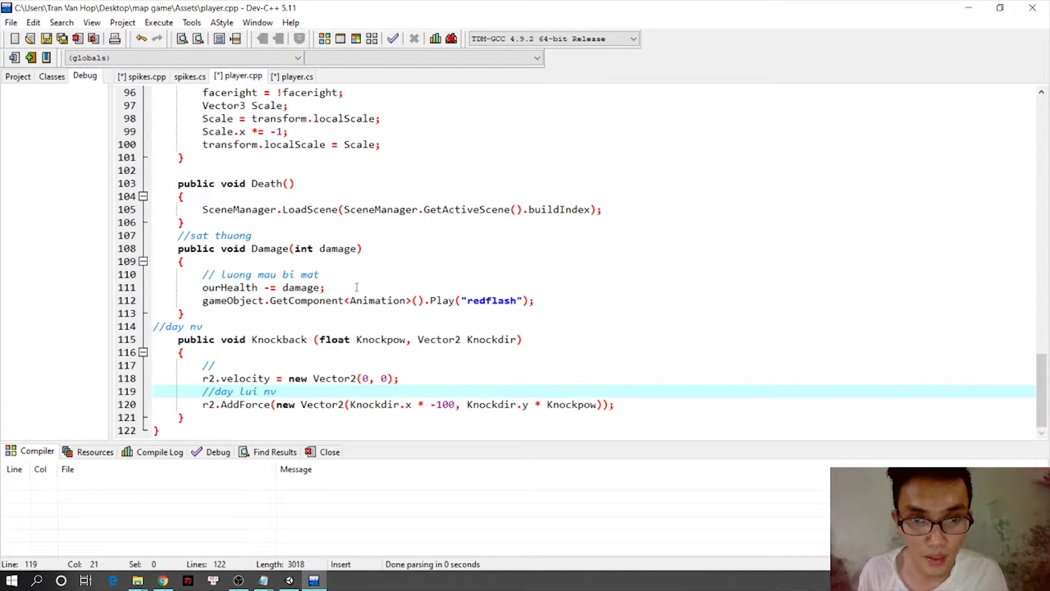
{"action": "left_click", "coordinate": [175, 250]}
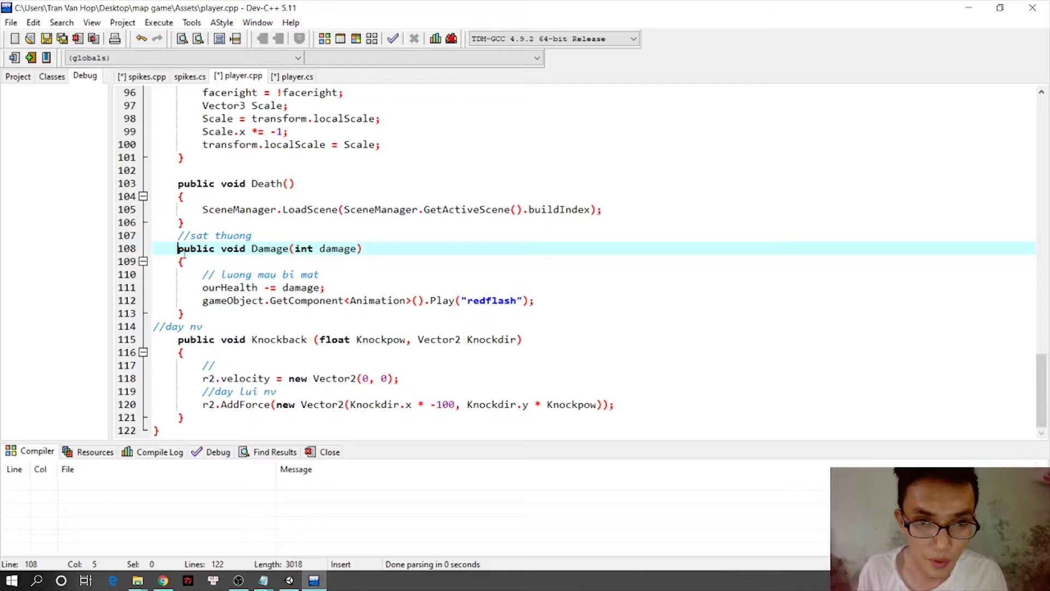
{"action": "left_click_drag", "start_coordinate": [184, 250], "coordinate": [200, 253]}
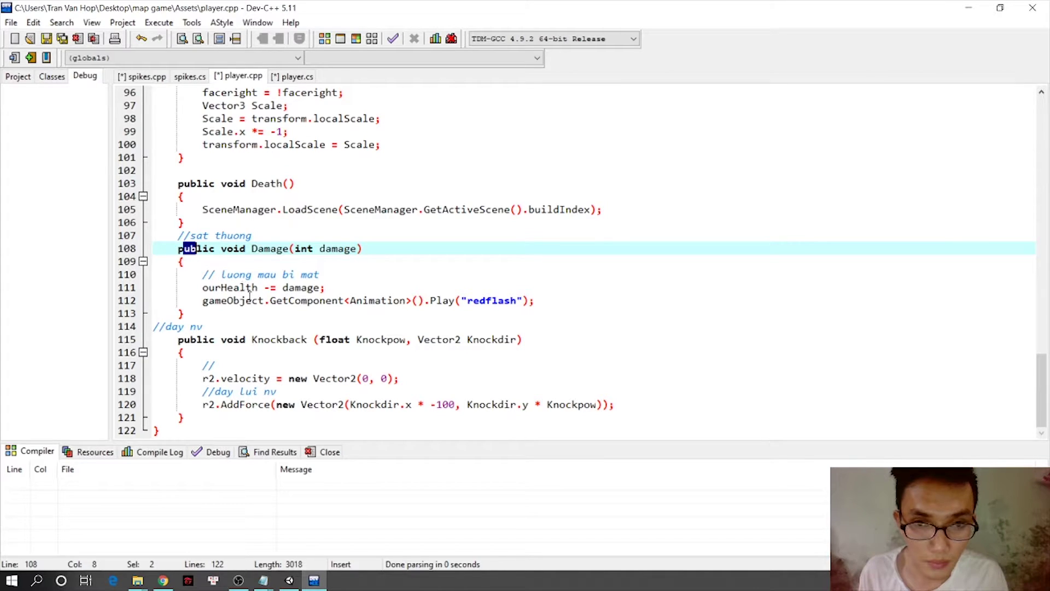
{"action": "left_click", "coordinate": [202, 287]}
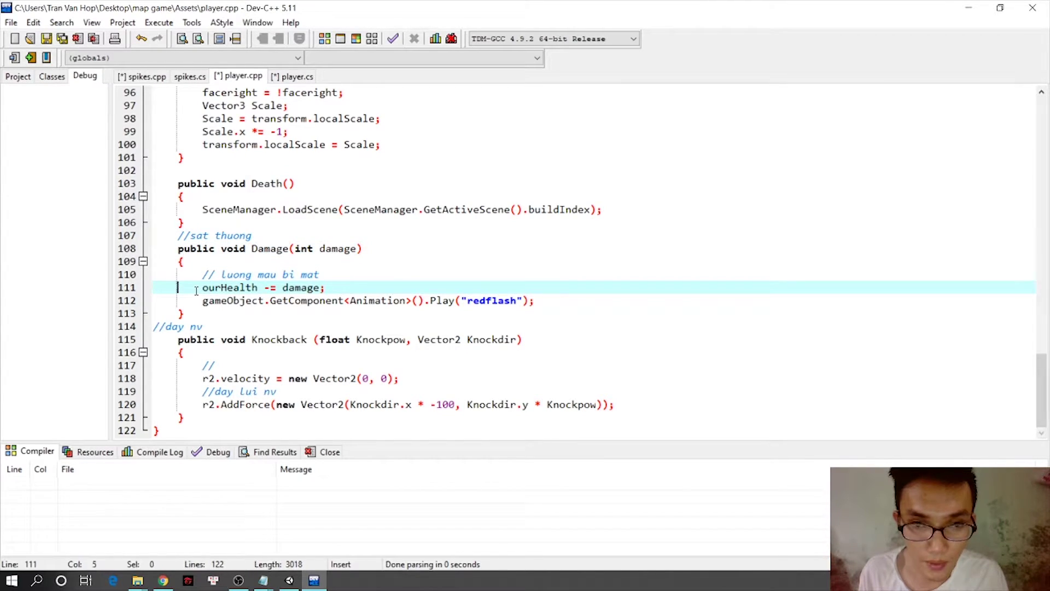
{"action": "mouse_move", "coordinate": [178, 287]}
{"action": "left_mouse_down"}
{"action": "mouse_move", "coordinate": [313, 300]}
{"action": "mouse_move", "coordinate": [334, 289]}
{"action": "left_mouse_up"}
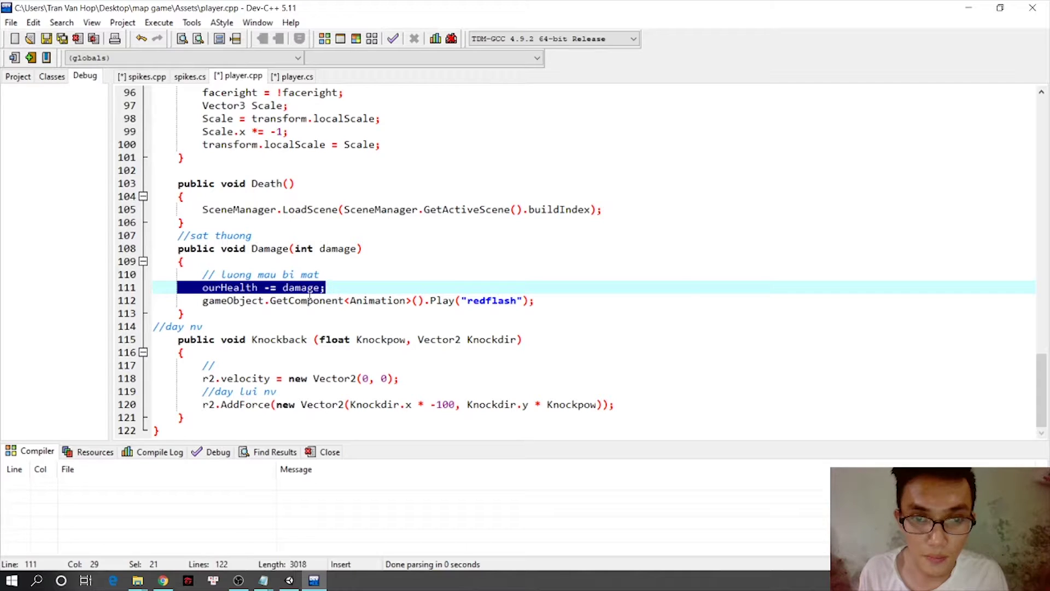
{"action": "left_click", "coordinate": [141, 77]}
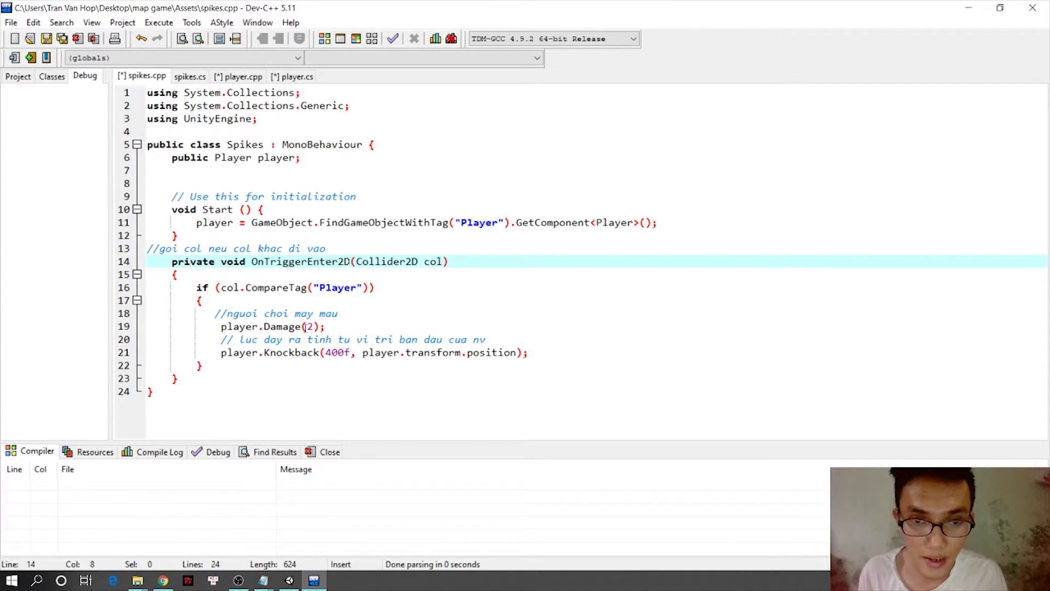
Compare spikes.cpp's Damage and Knockback calls with player.cpp's Knockback method and its AddForce line.
{"action": "left_click_drag", "start_coordinate": [335, 332], "coordinate": [208, 327]}
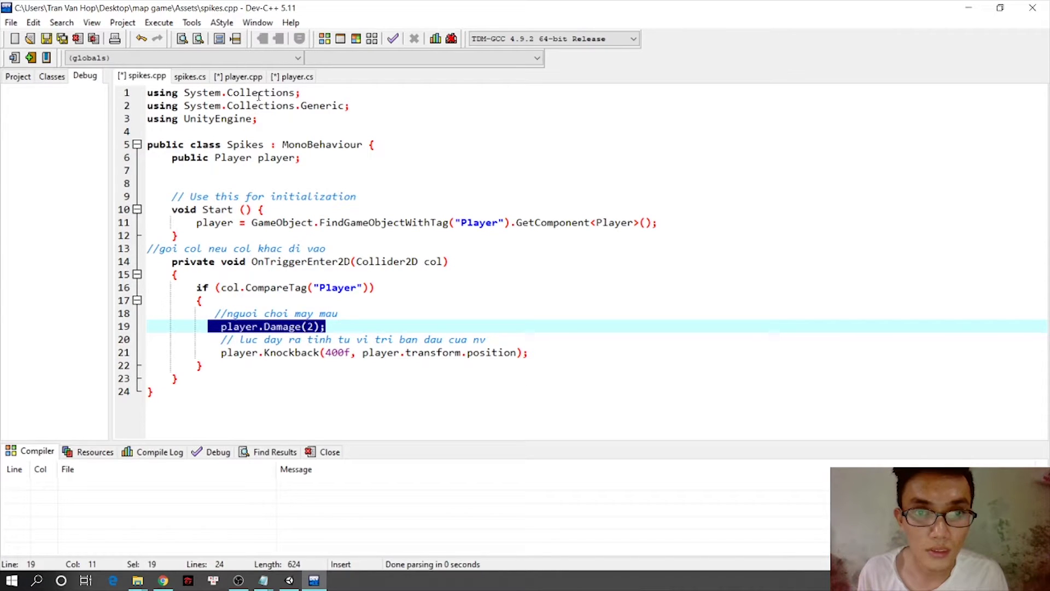
{"action": "left_click", "coordinate": [238, 77]}
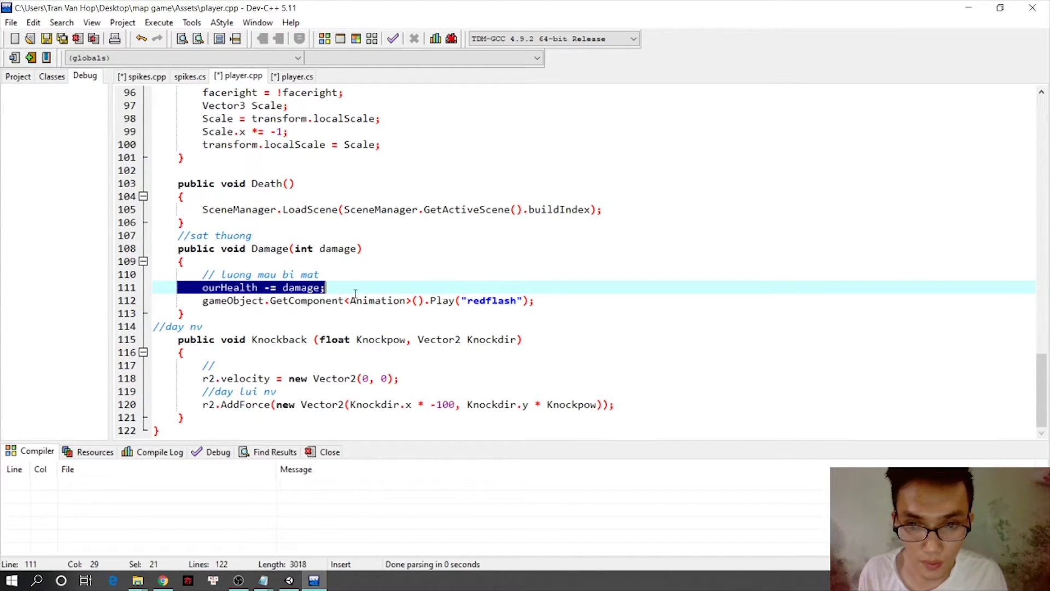
{"action": "left_click", "coordinate": [216, 340]}
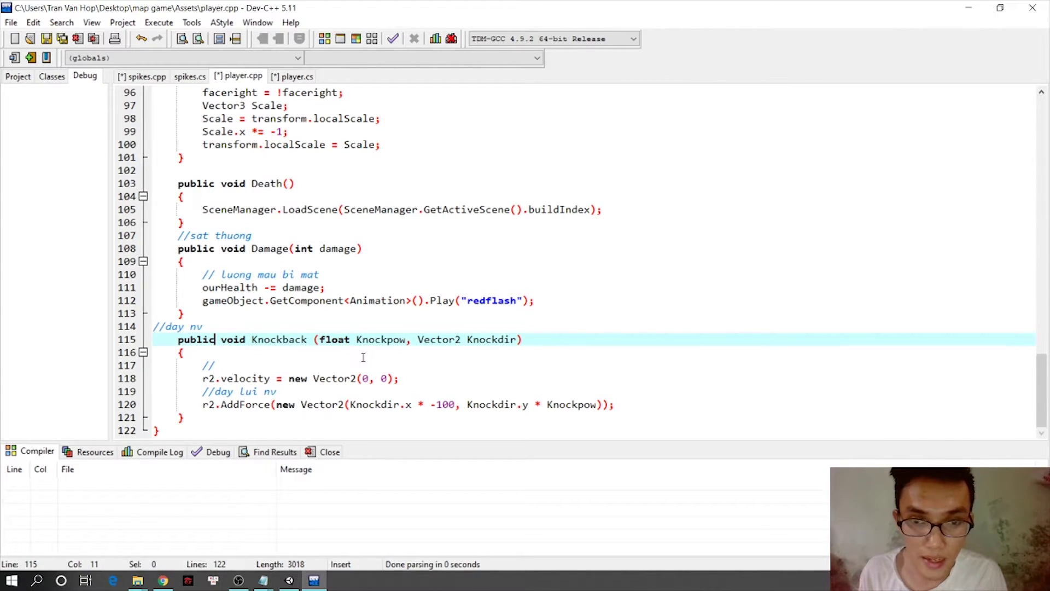
{"action": "left_click", "coordinate": [141, 77]}
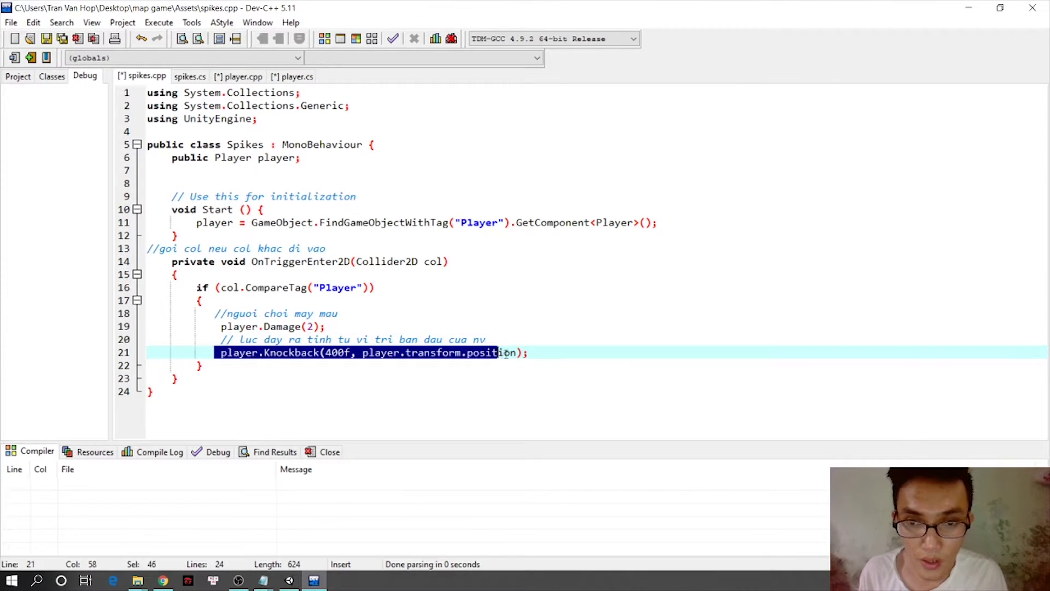
{"action": "left_click_drag", "start_coordinate": [219, 353], "coordinate": [529, 353]}
{"action": "left_click", "coordinate": [238, 77]}
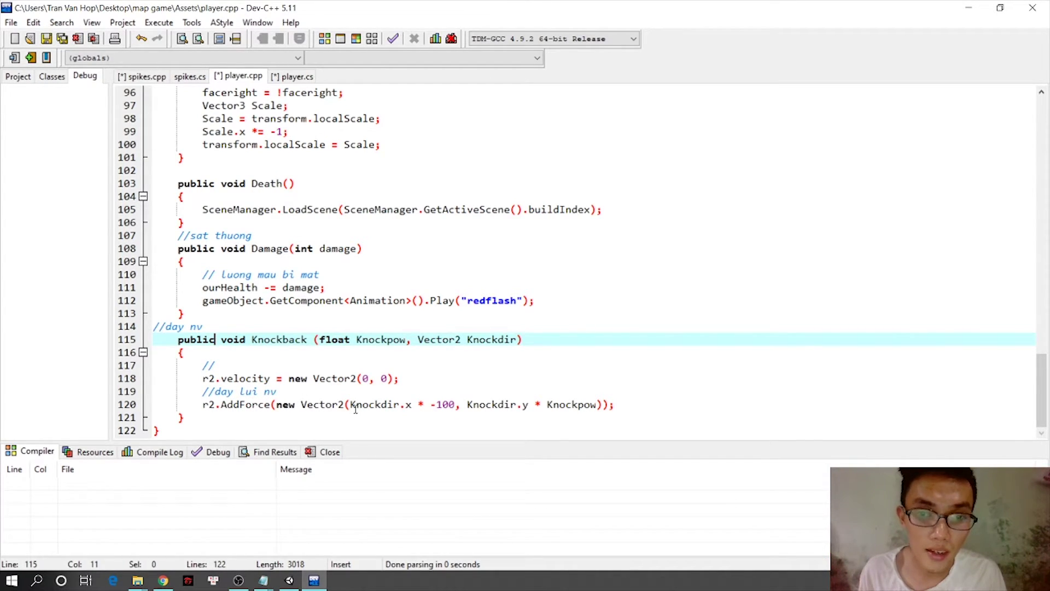
{"action": "left_click_drag", "start_coordinate": [204, 404], "coordinate": [535, 414]}
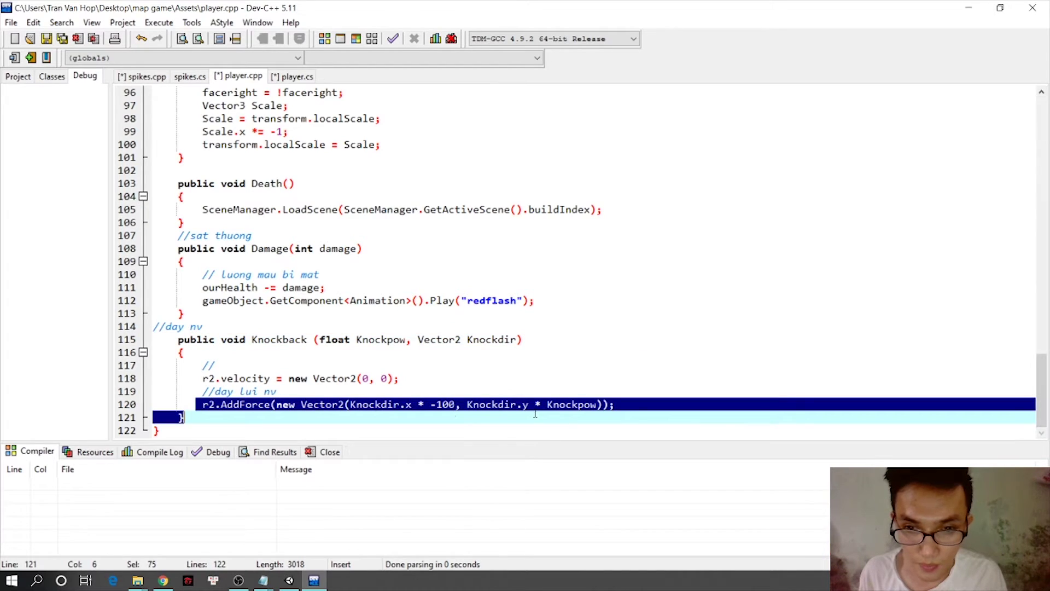
{"action": "left_click", "coordinate": [409, 405]}
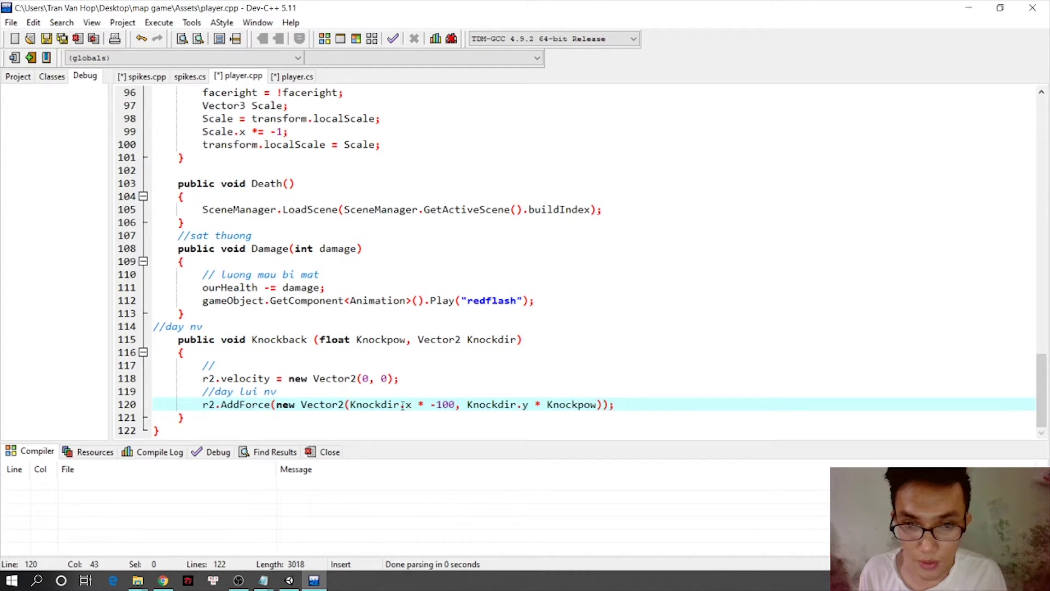
{"action": "left_click", "coordinate": [405, 405]}
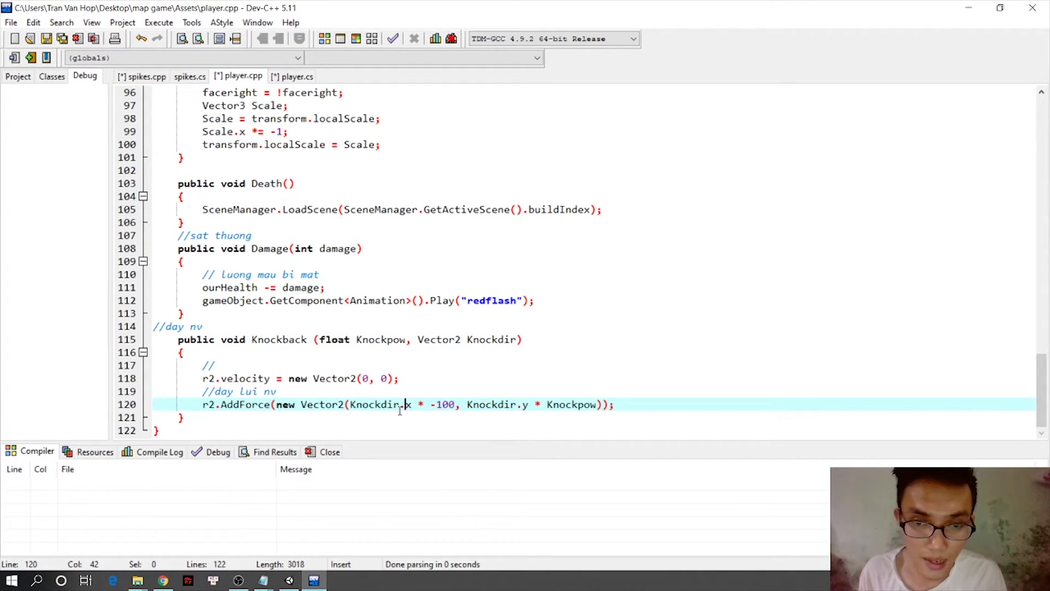